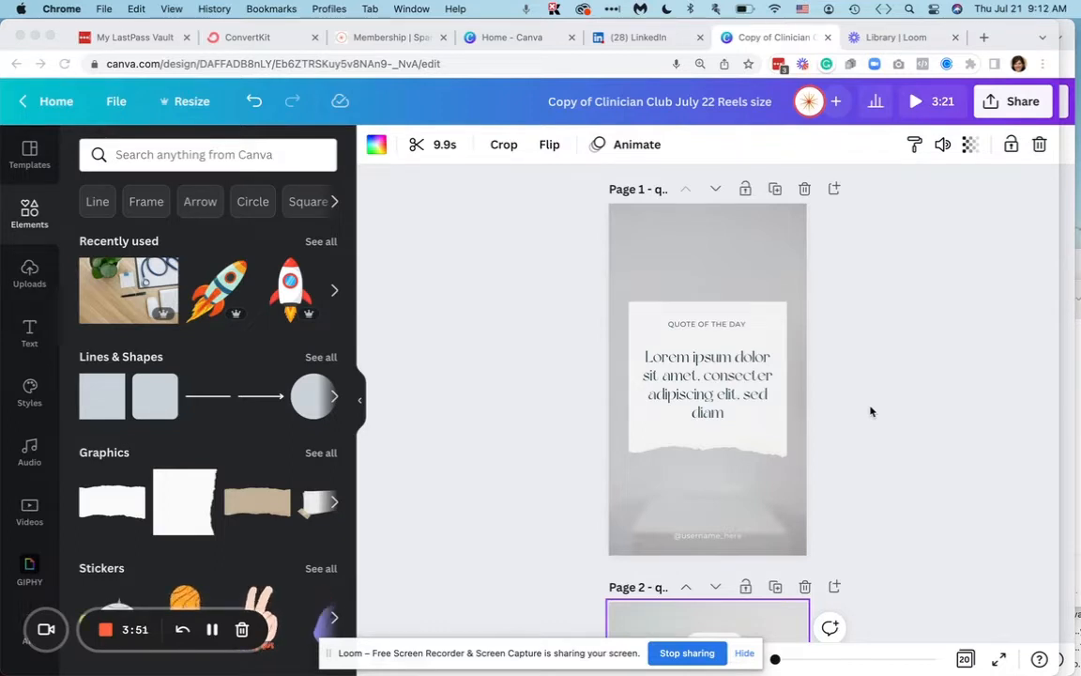
# - Replace page 1's placeholder quote with the LinkedIn post's opening sentence, "A supportive supervisor, even in a culture that's not, can make or break a working mom's career."
pyautogui.scroll(-15, 755, 309)
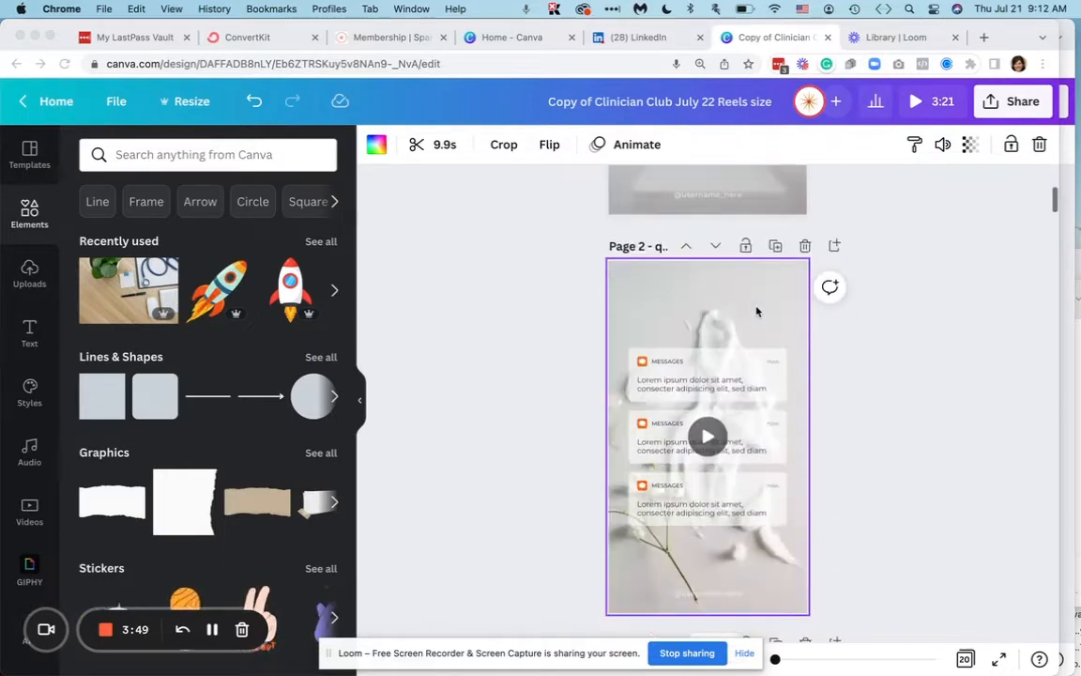
pyautogui.scroll(-7, 757, 310)
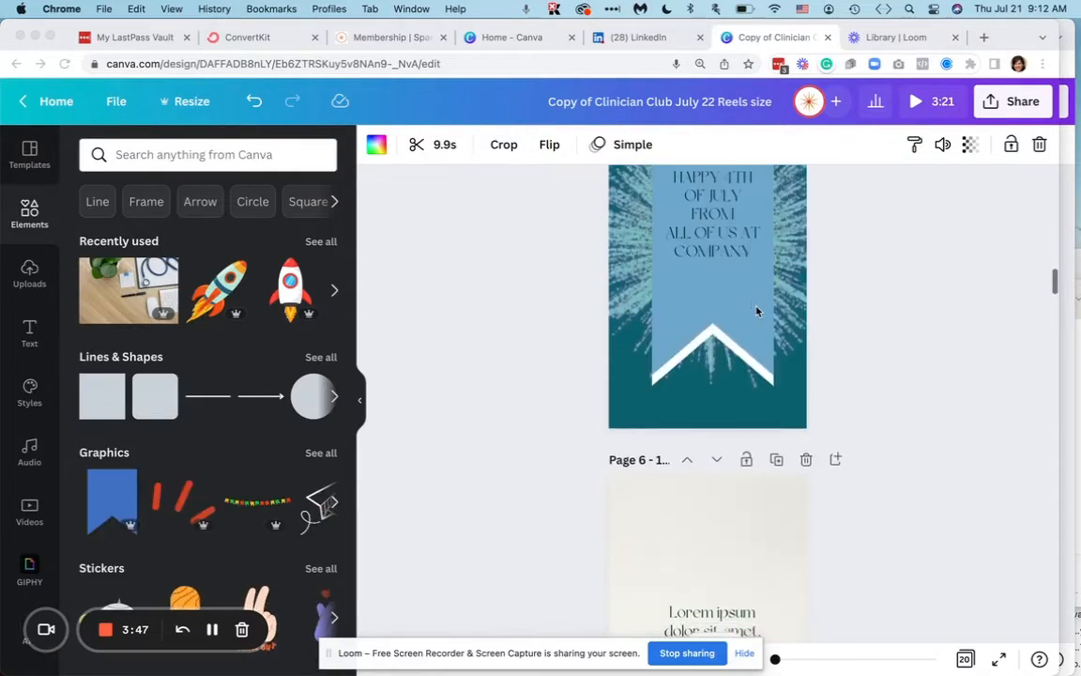
pyautogui.scroll(20, 756, 310)
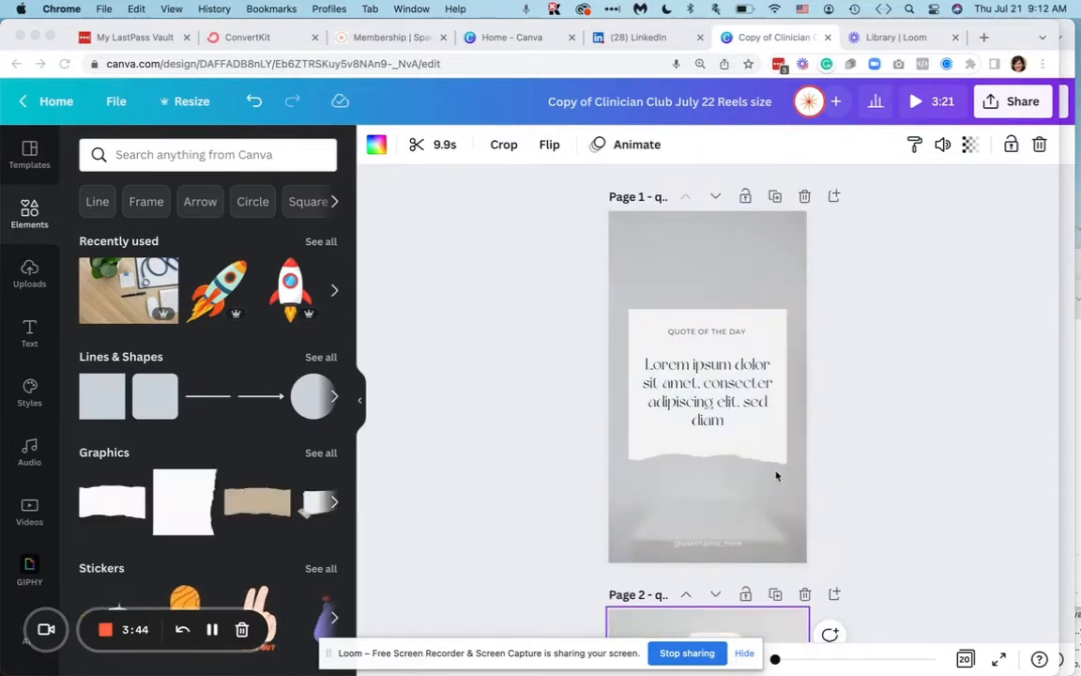
pyautogui.click(774, 476)
pyautogui.click(710, 390)
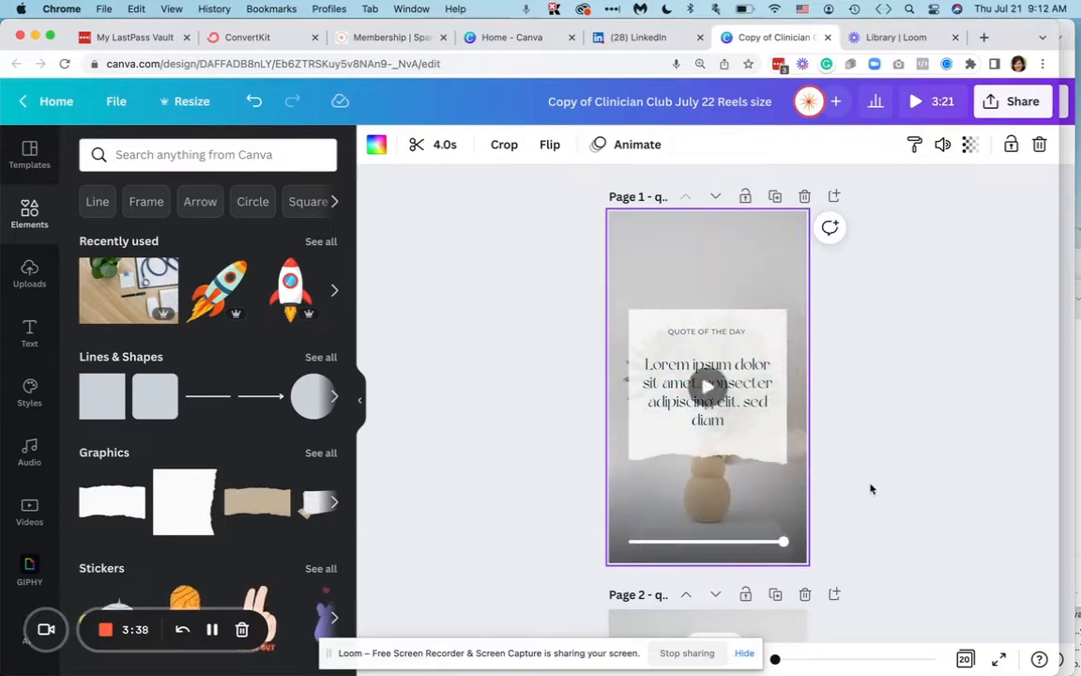
pyautogui.click(652, 39)
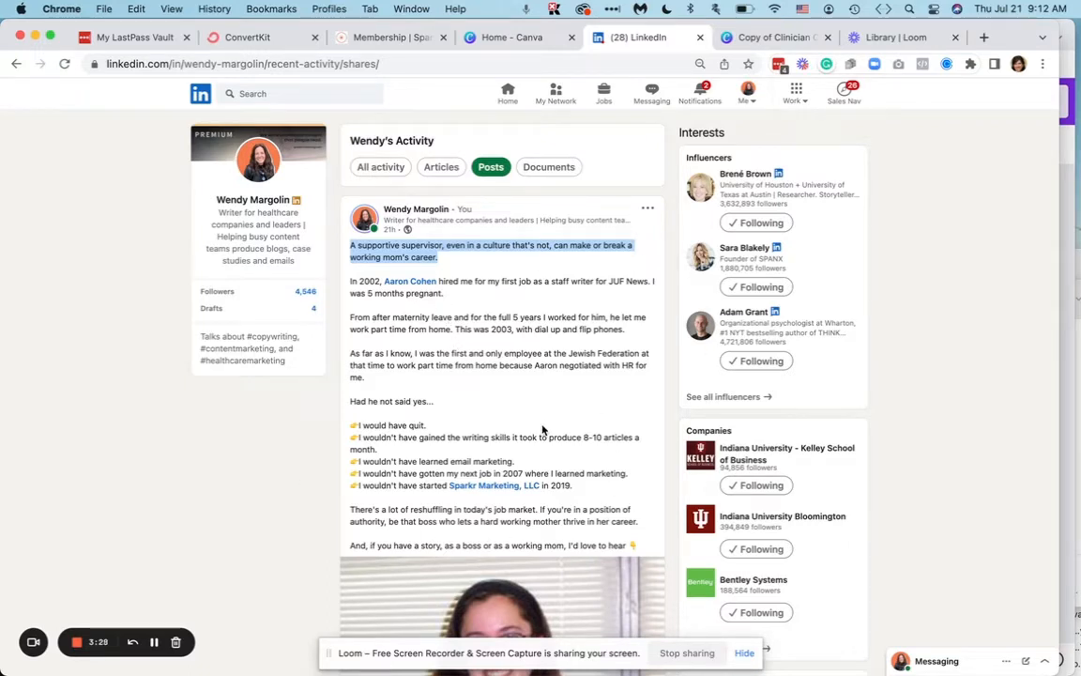
pyautogui.tripleClick(424, 254)
pyautogui.press('super+c')
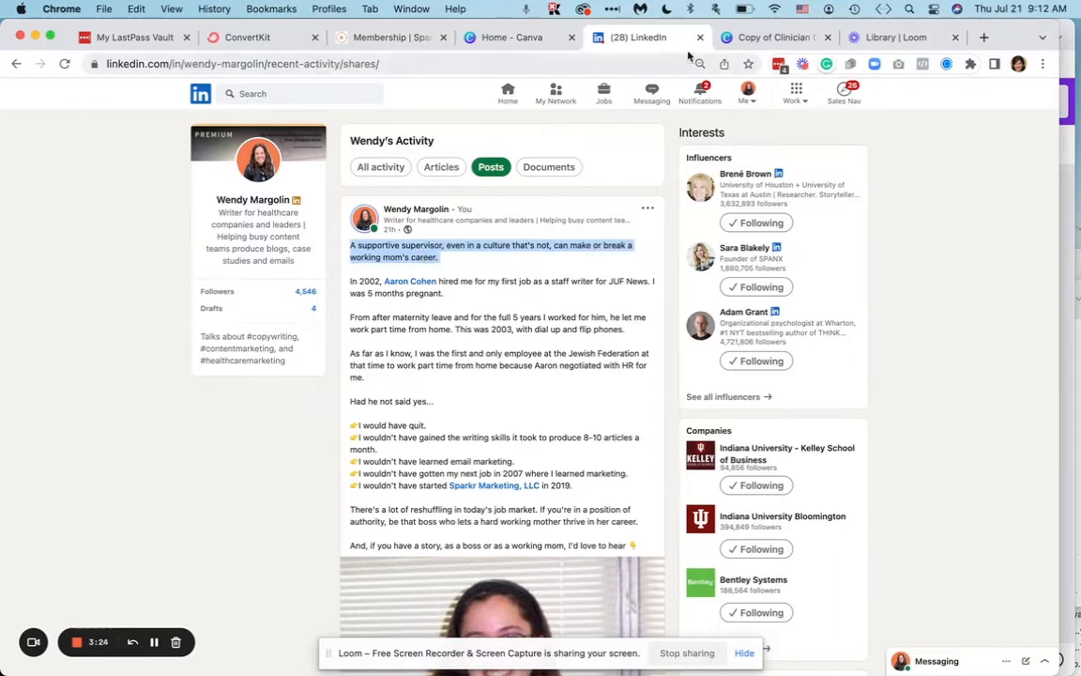
pyautogui.click(784, 38)
pyautogui.doubleClick(675, 381)
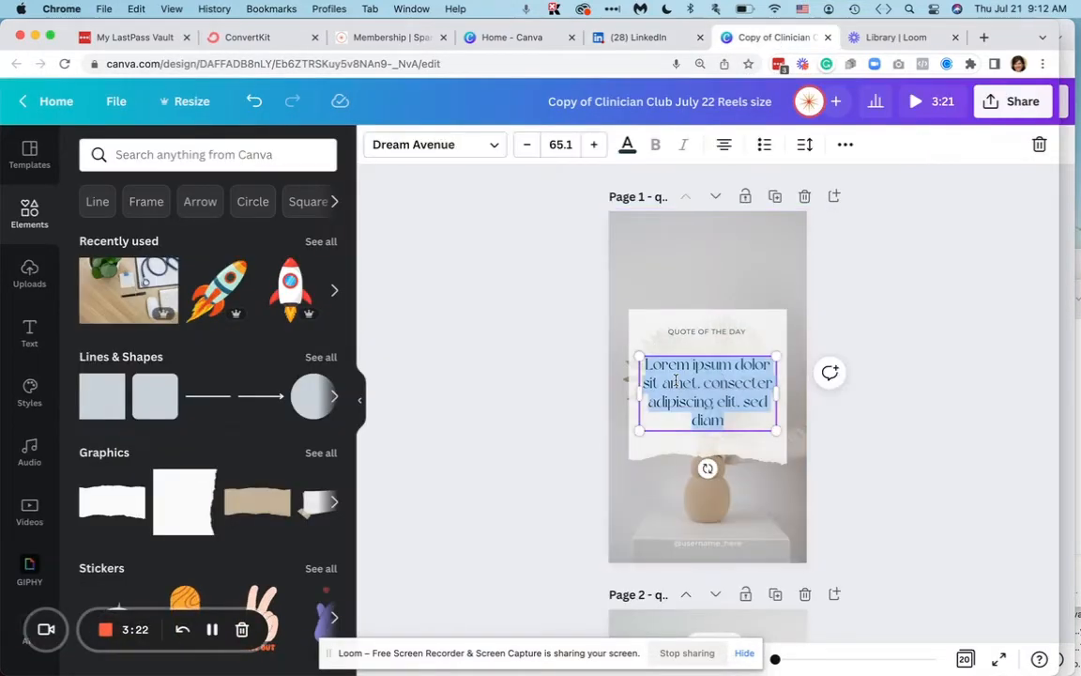
pyautogui.press('super+v')
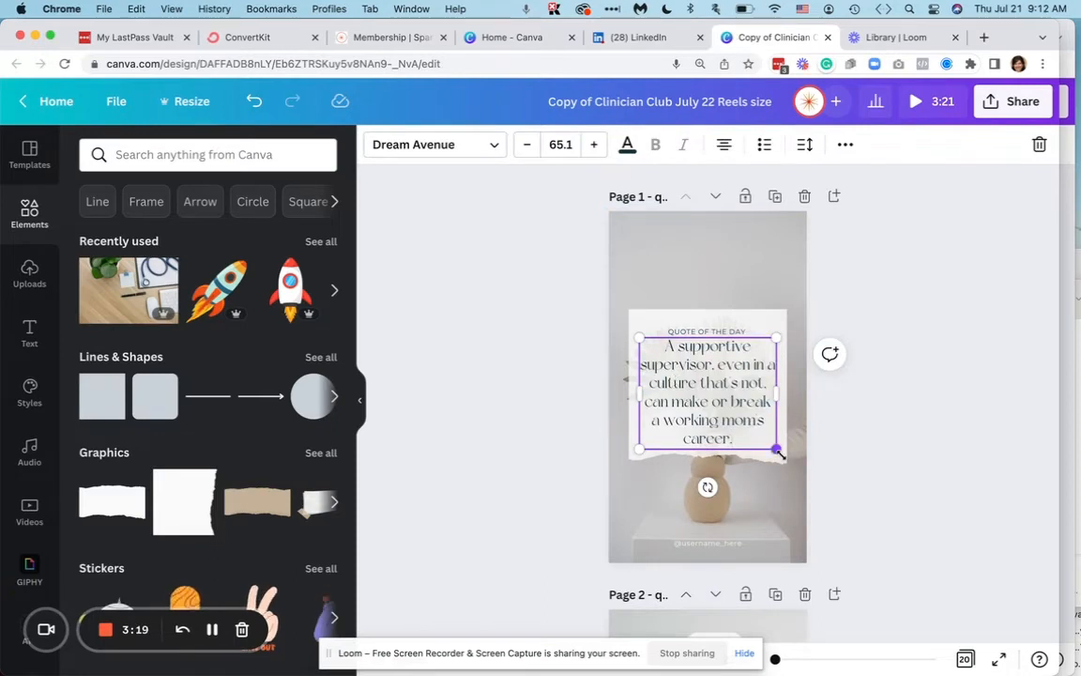
# - Shrink page 1's quote text to about 60.4, widen its text box to fit the paper, and delete the username placeholder
pyautogui.moveTo(778, 451); pyautogui.dragTo(765, 439)
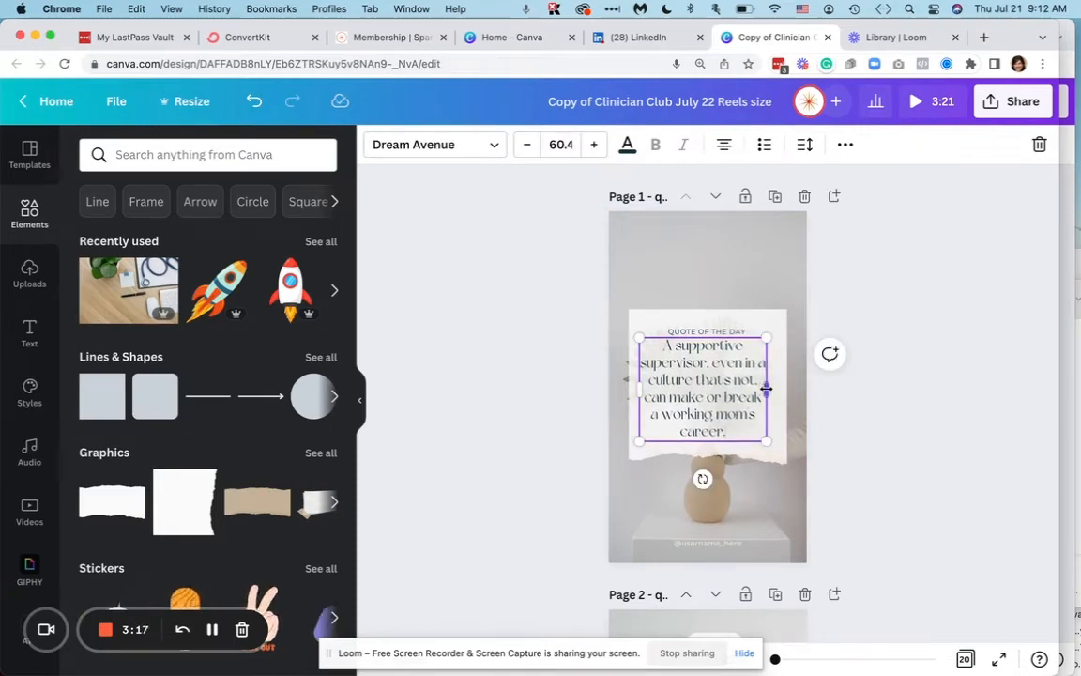
pyautogui.moveTo(768, 388); pyautogui.dragTo(775, 393)
pyautogui.click(716, 544)
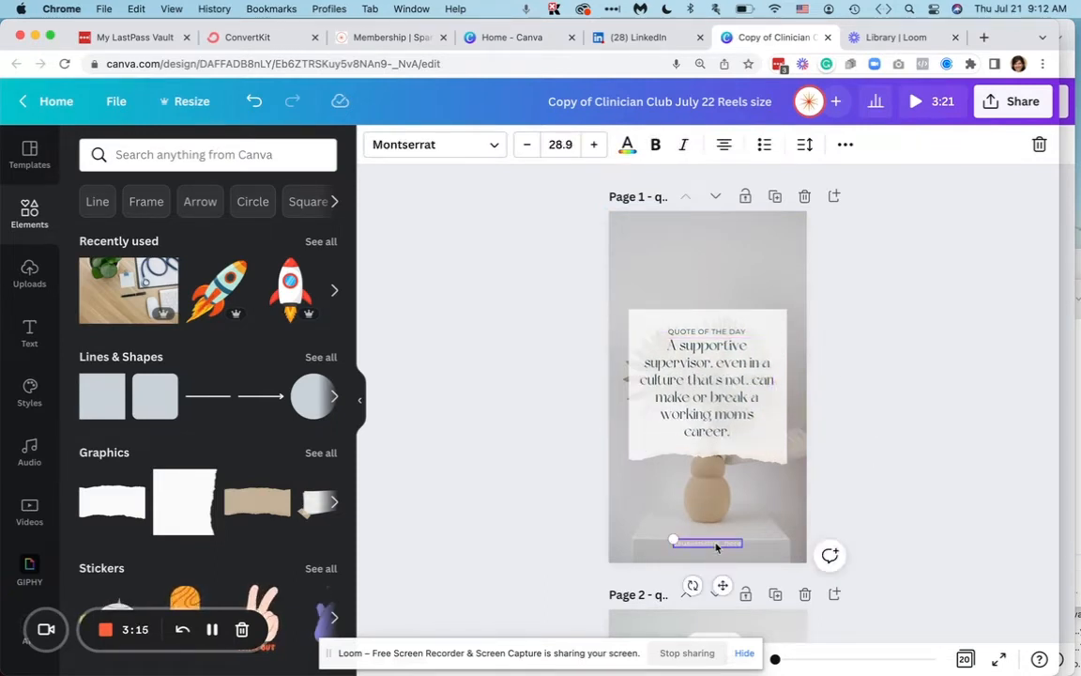
pyautogui.press('Delete')
# - Search the video elements for "background video" and swap page 1's background for the 25-second seascape clip with trees
pyautogui.click(761, 339)
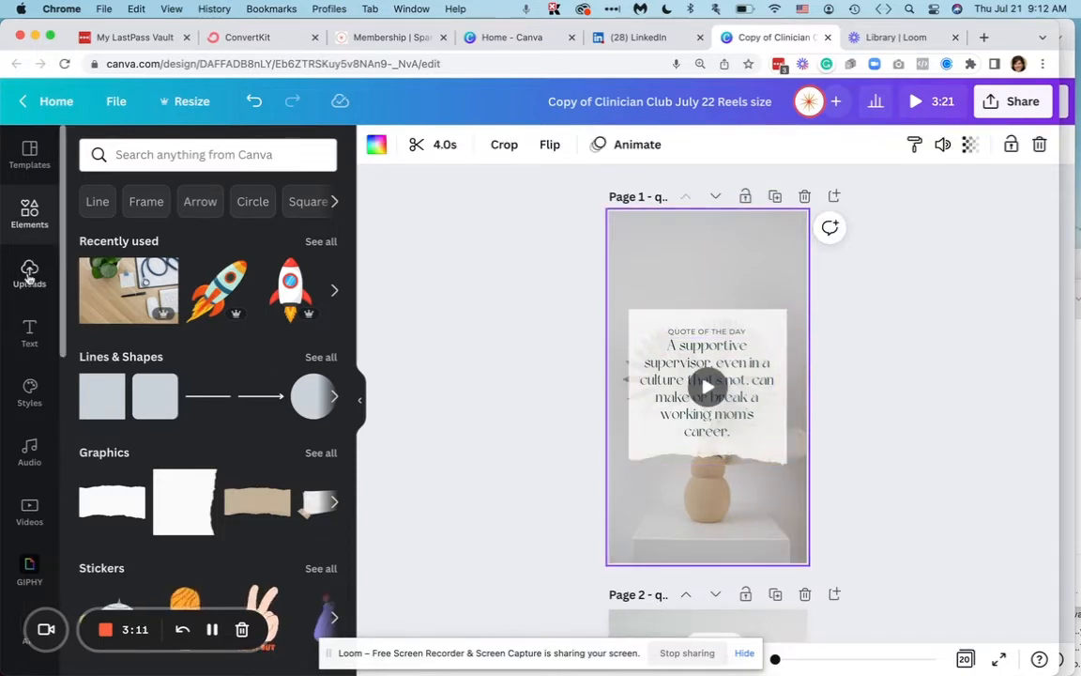
pyautogui.click(150, 156)
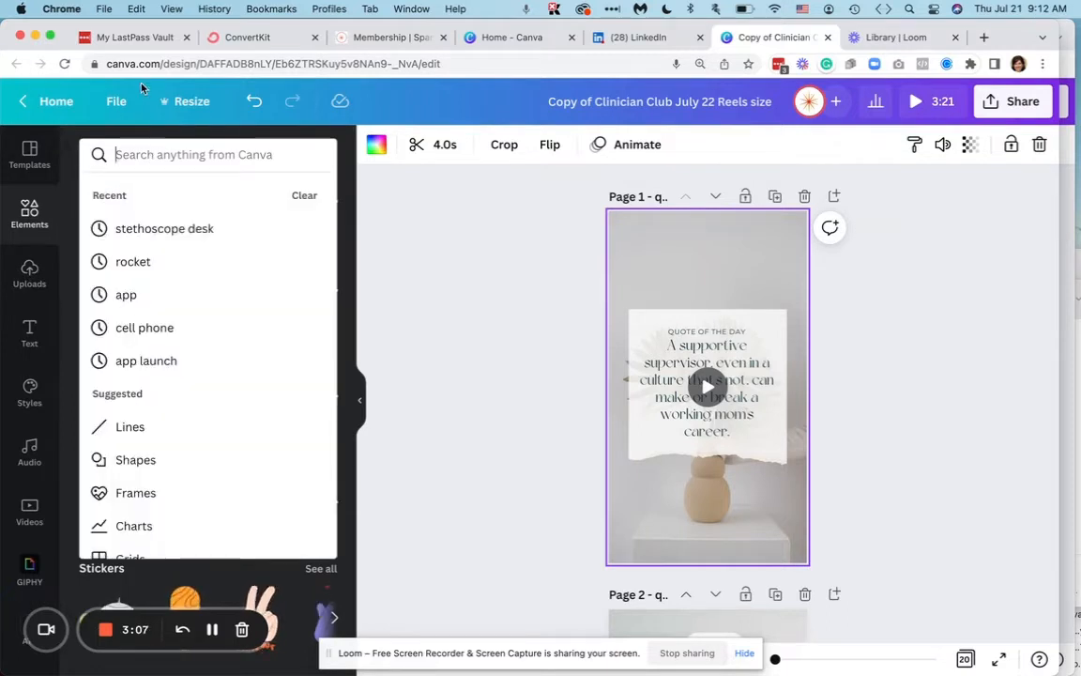
pyautogui.write('back')
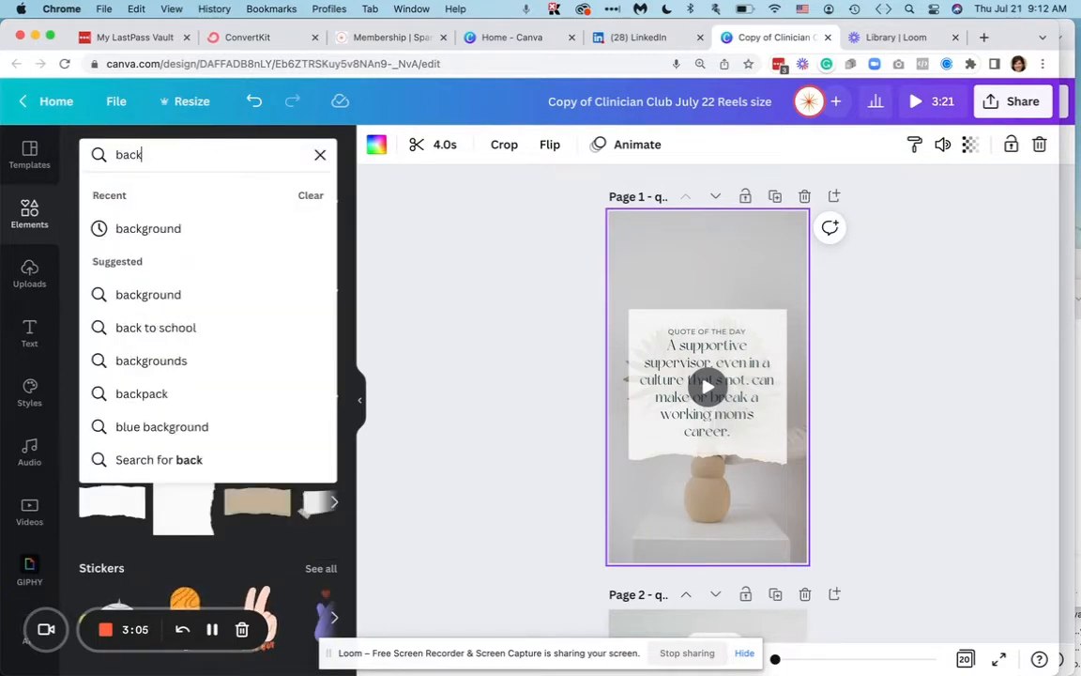
pyautogui.write('ground')
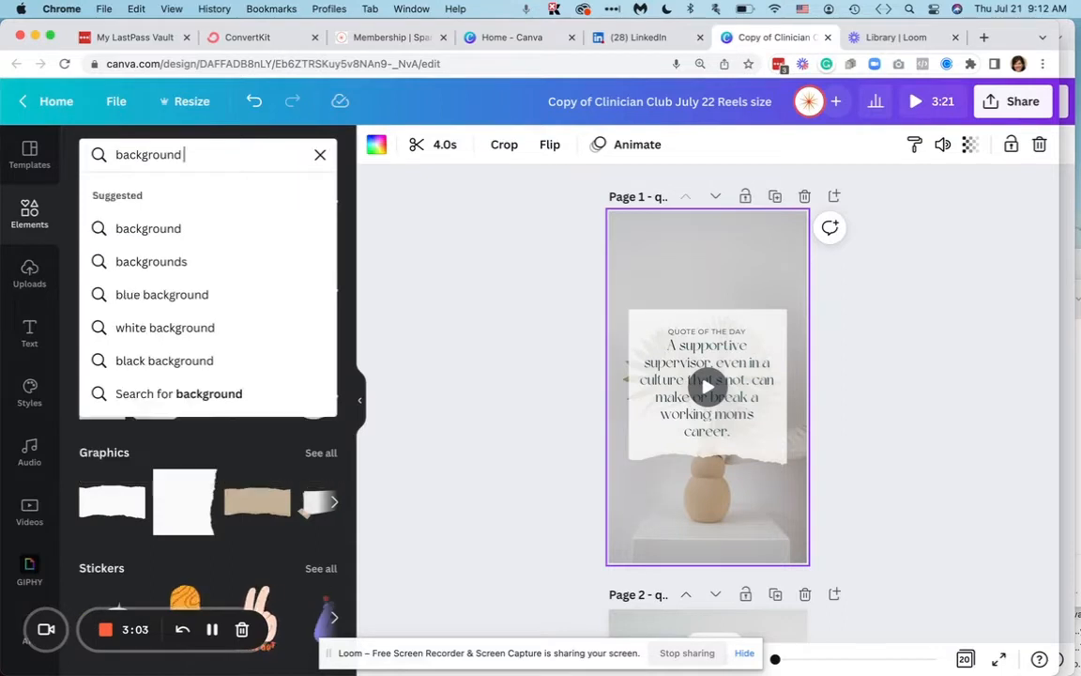
pyautogui.write(' video')
pyautogui.press('Return')
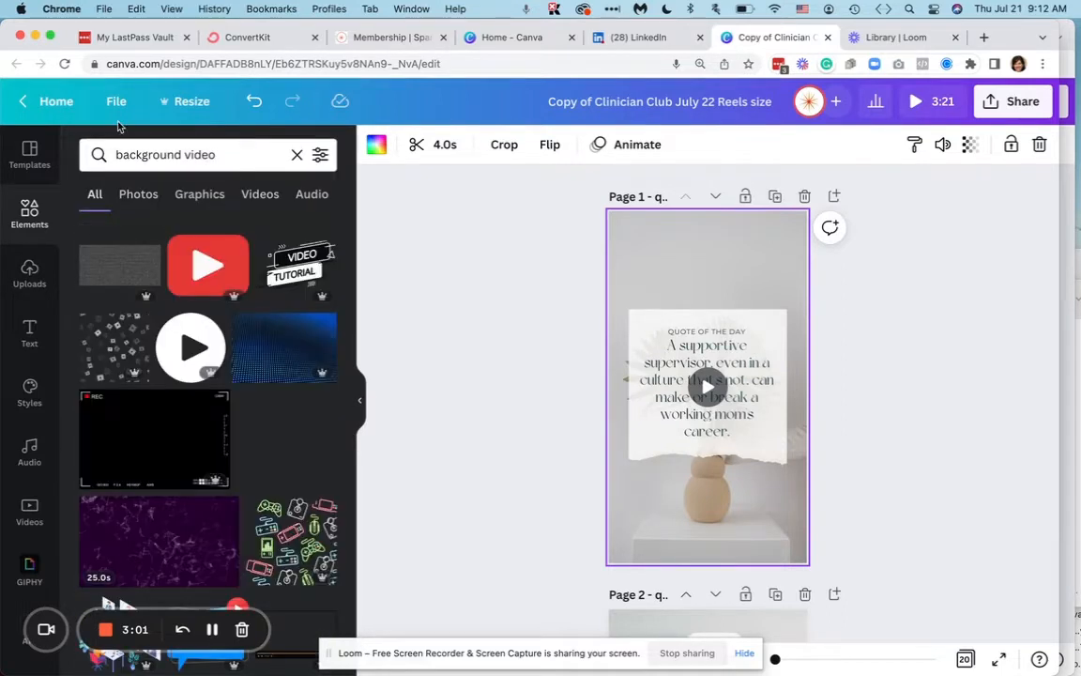
pyautogui.click(267, 194)
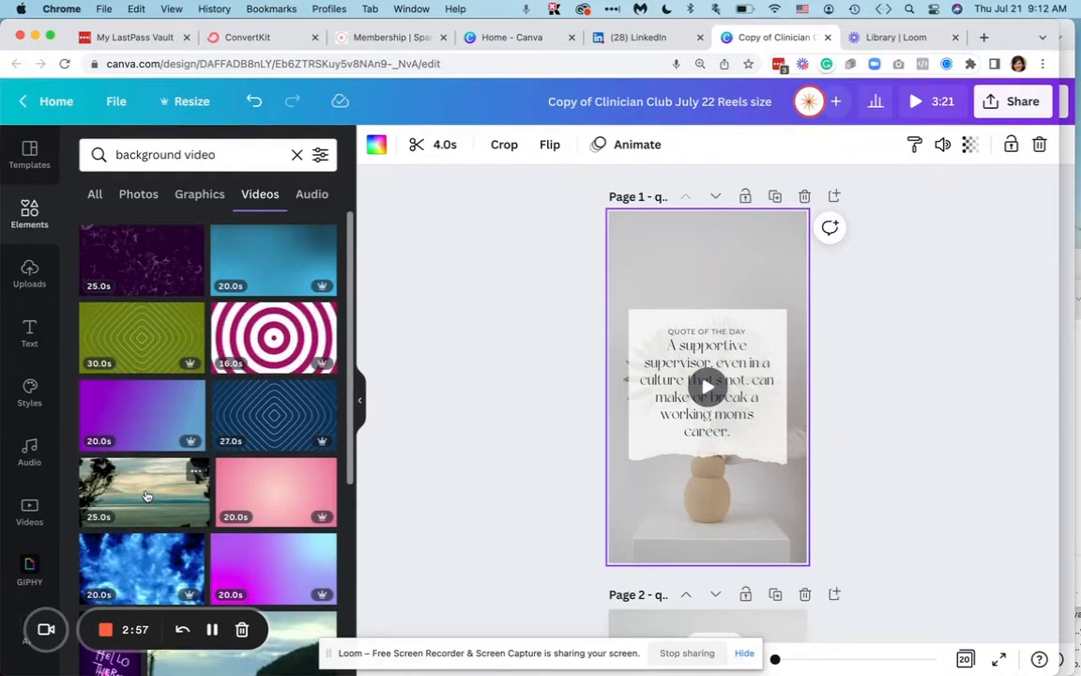
pyautogui.moveTo(146, 495); pyautogui.dragTo(690, 245)
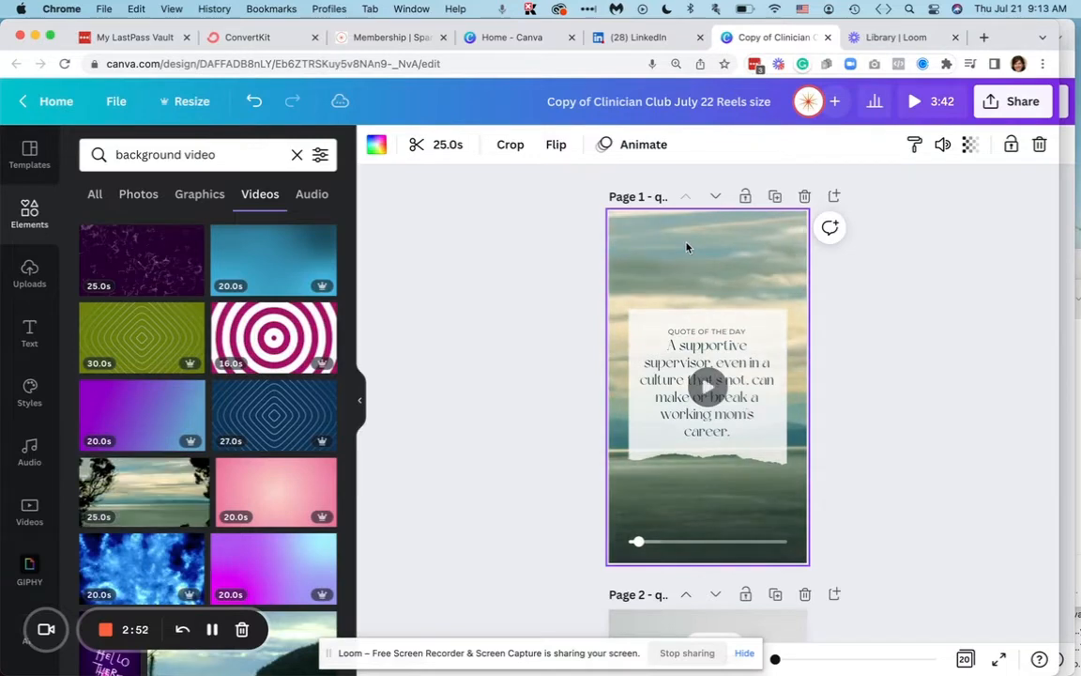
# - Trim the seascape background clip to 3.9 seconds, and undo the background replacement on page 1
pyautogui.click(458, 146)
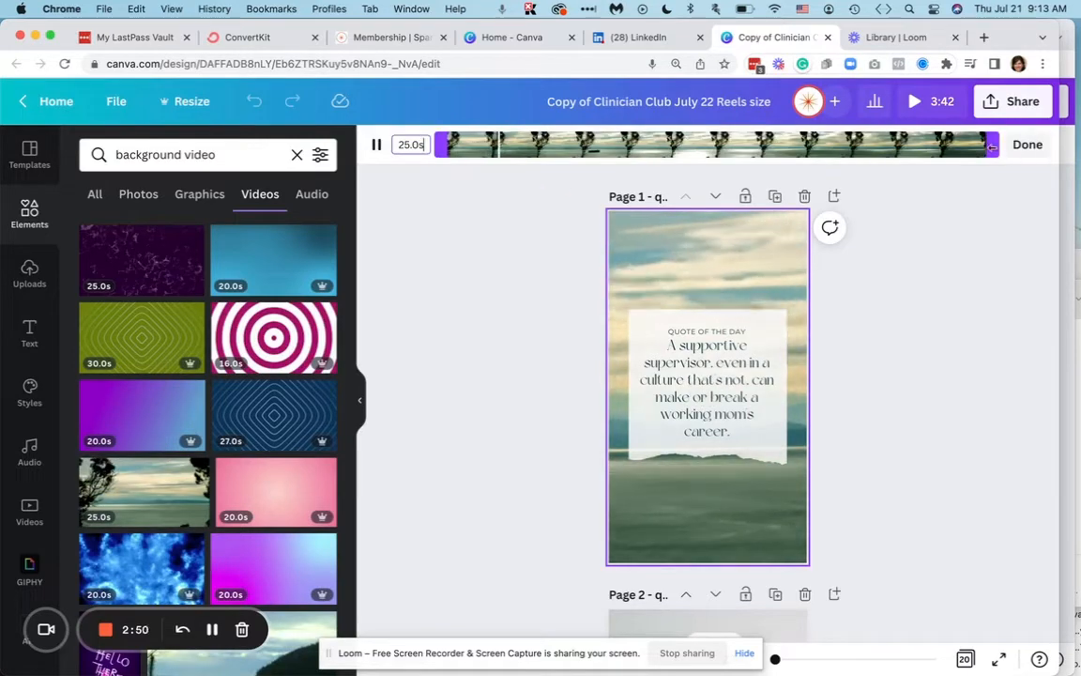
pyautogui.moveTo(987, 142); pyautogui.dragTo(538, 150)
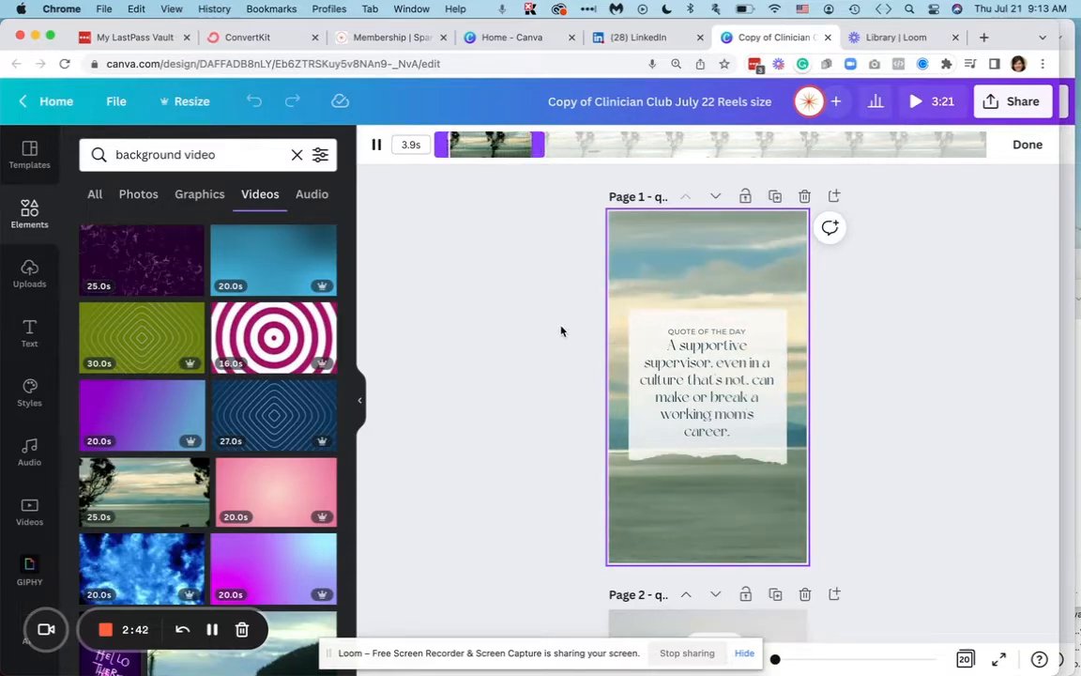
pyautogui.press('BackSpace')
pyautogui.click(637, 236)
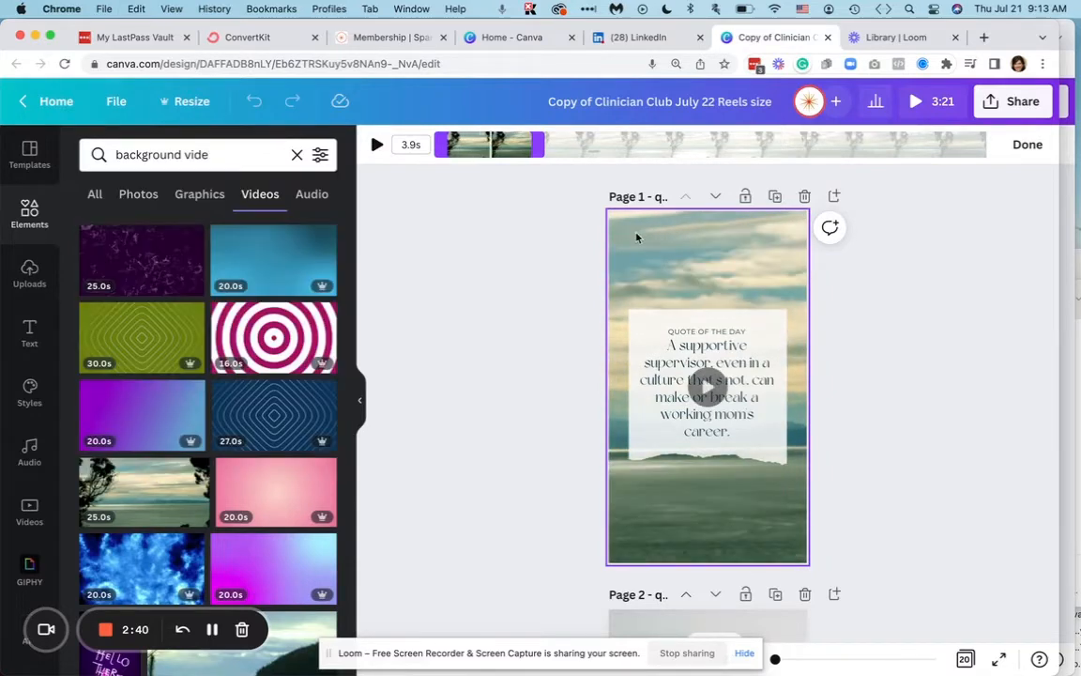
pyautogui.click(574, 257)
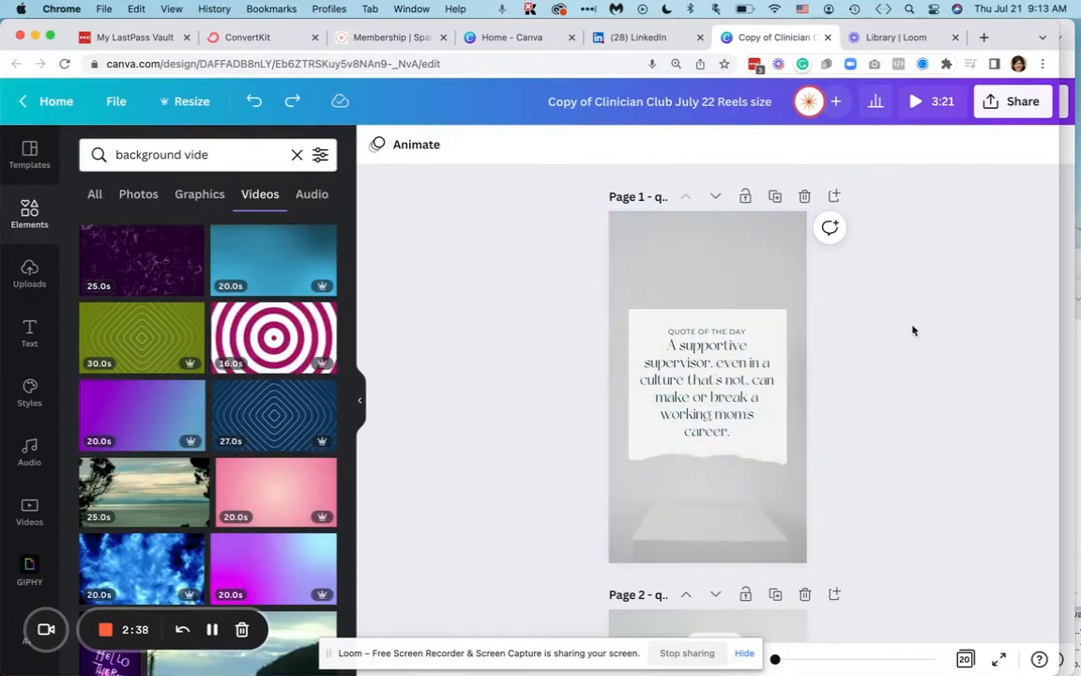
# - Copy the line "Had he not said yes..." from the LinkedIn post and paste it onto page 2 as new text
pyautogui.scroll(-3, 726, 338)
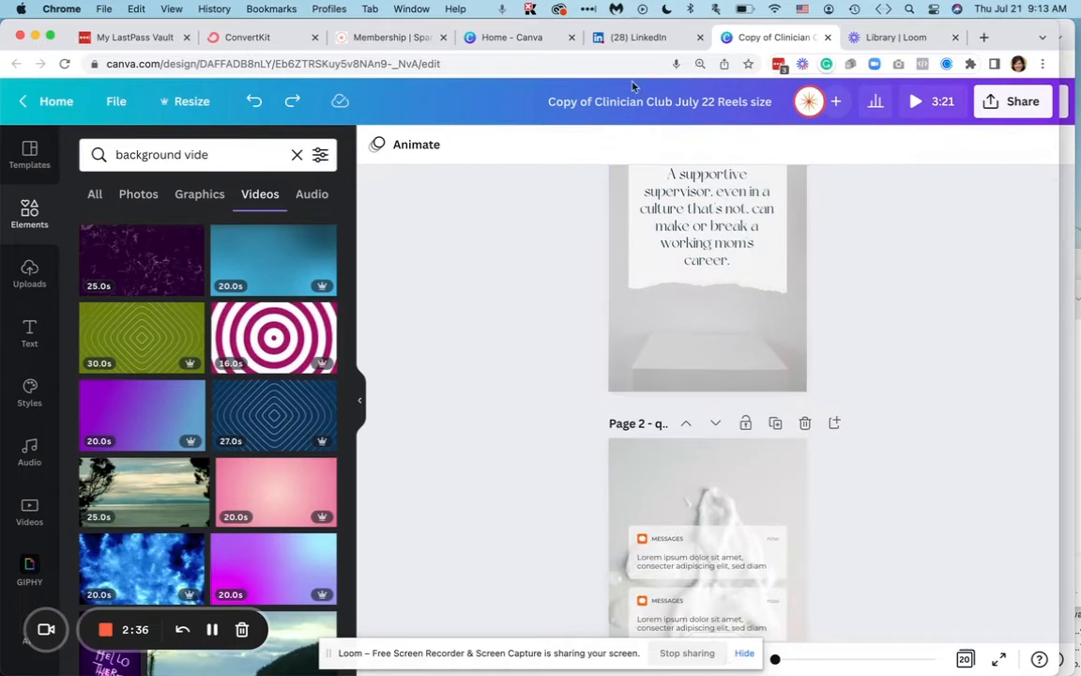
pyautogui.scroll(3, 678, 282)
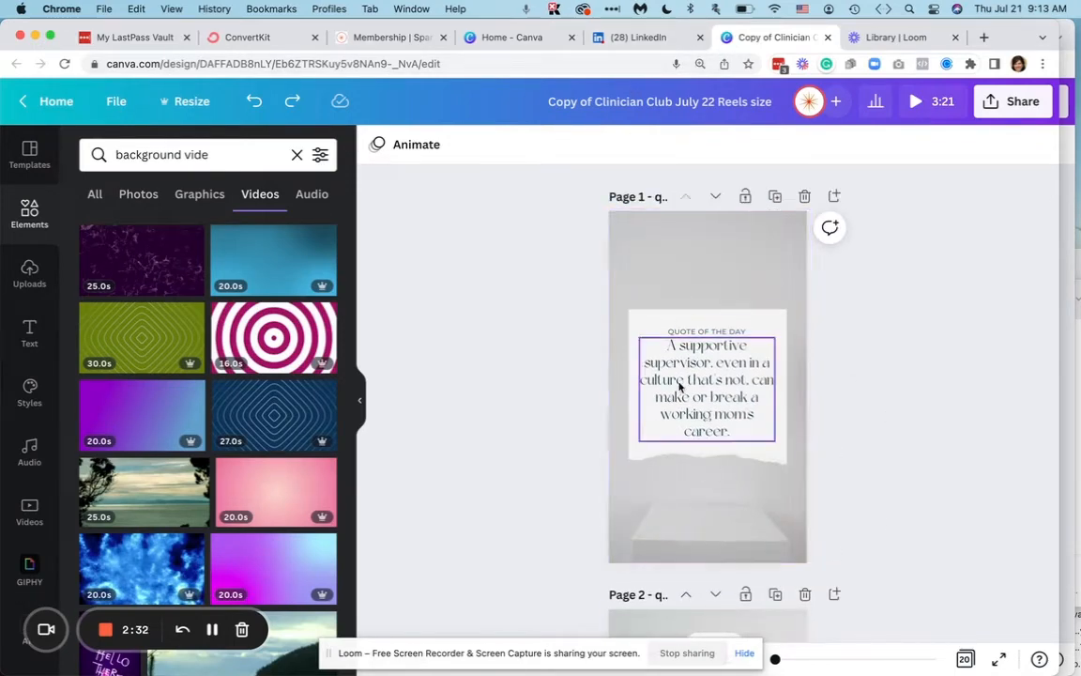
pyautogui.click(628, 38)
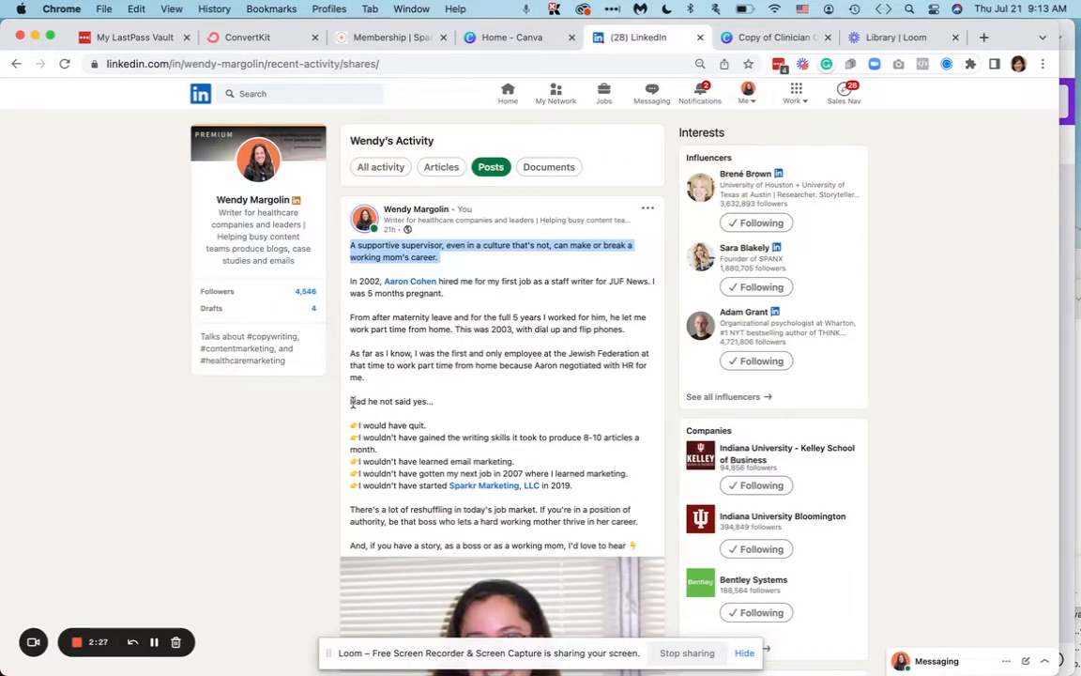
pyautogui.moveTo(353, 402); pyautogui.dragTo(432, 402)
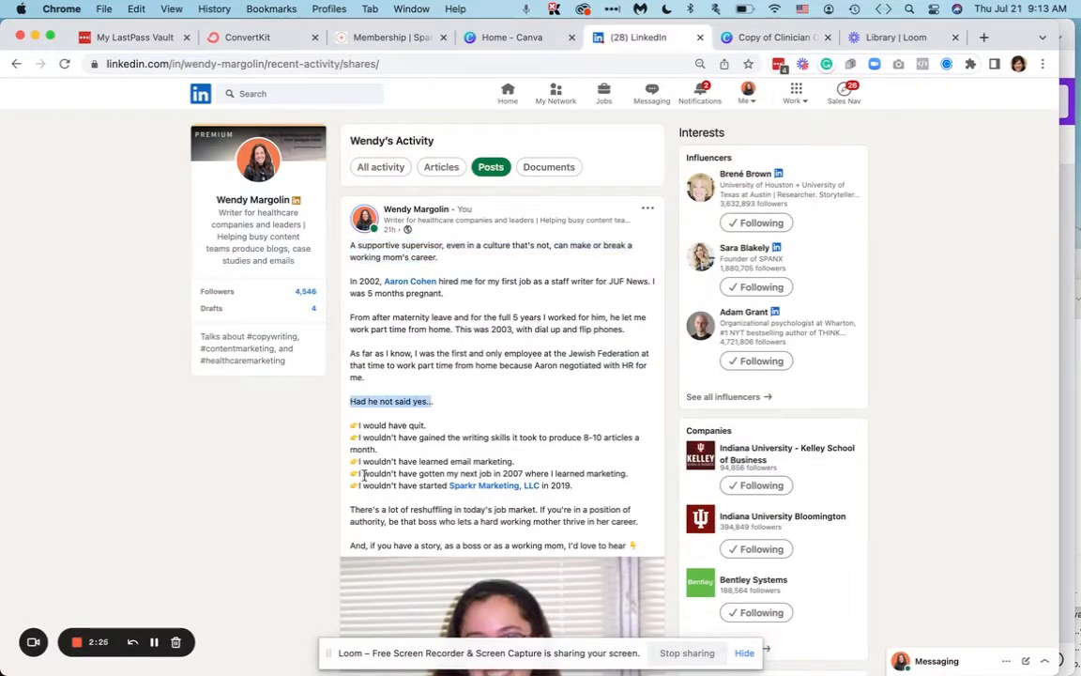
pyautogui.click(777, 38)
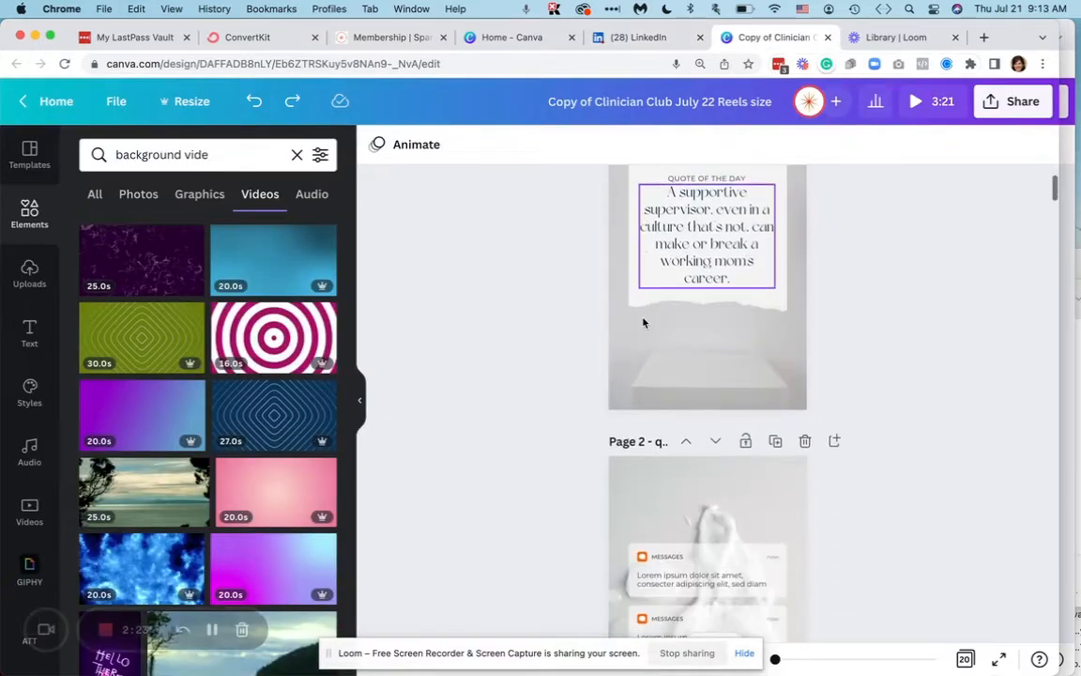
pyautogui.scroll(-3, 644, 322)
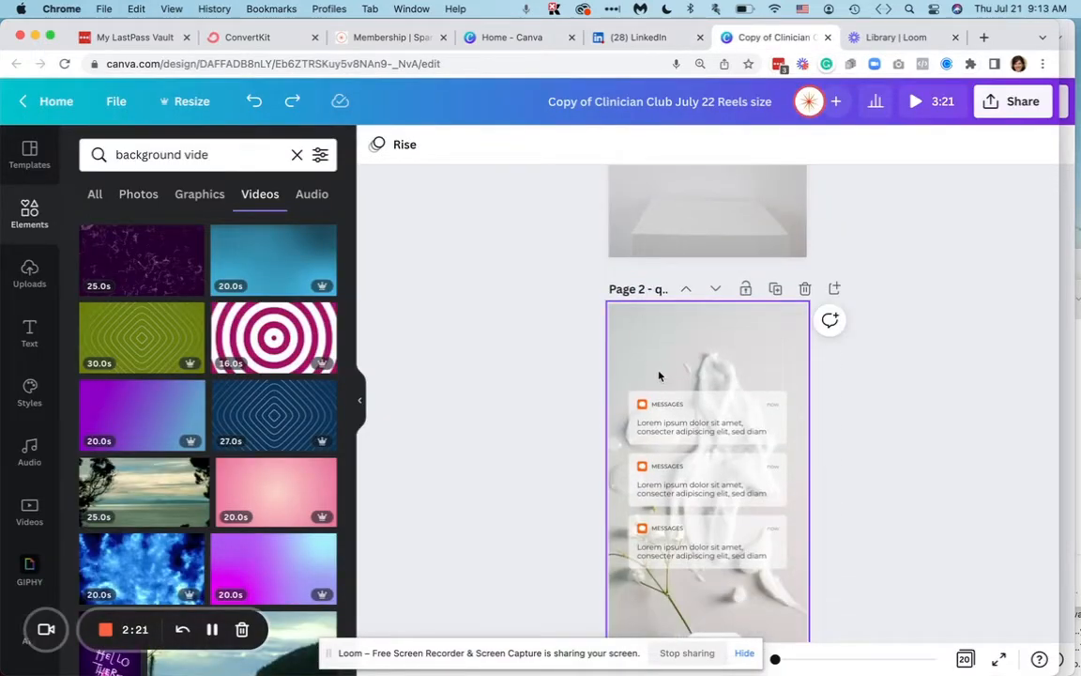
pyautogui.click(659, 358)
# - Enlarge the "Had he not said yes.." text to about 57.9 and center it above page 2's message boxes
pyautogui.doubleClick(705, 471)
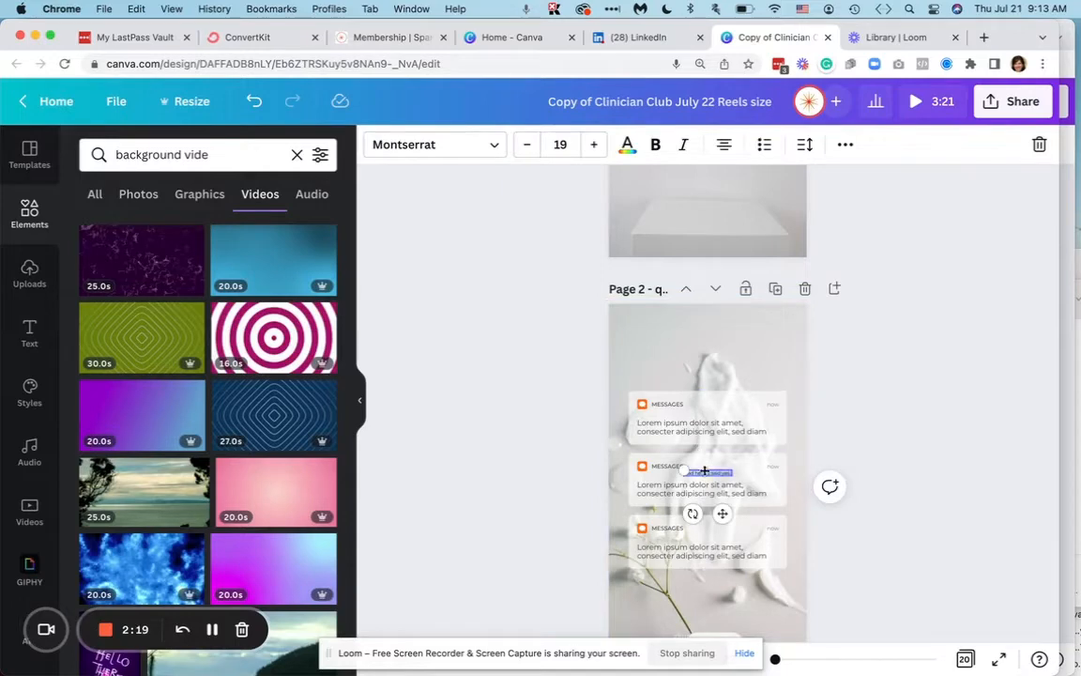
pyautogui.moveTo(708, 477); pyautogui.dragTo(791, 362)
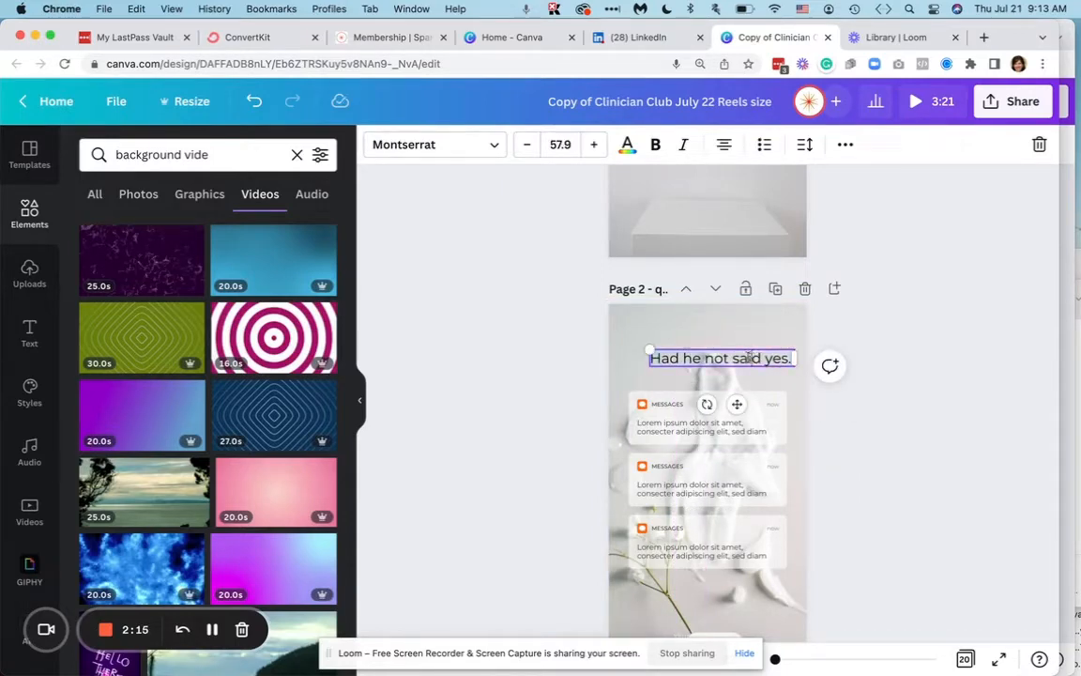
pyautogui.moveTo(737, 404); pyautogui.dragTo(722, 393)
# - Copy "I would have quit" from the LinkedIn post and replace the placeholder text in page 2's first message box with it
pyautogui.click(692, 428)
pyautogui.click(691, 433)
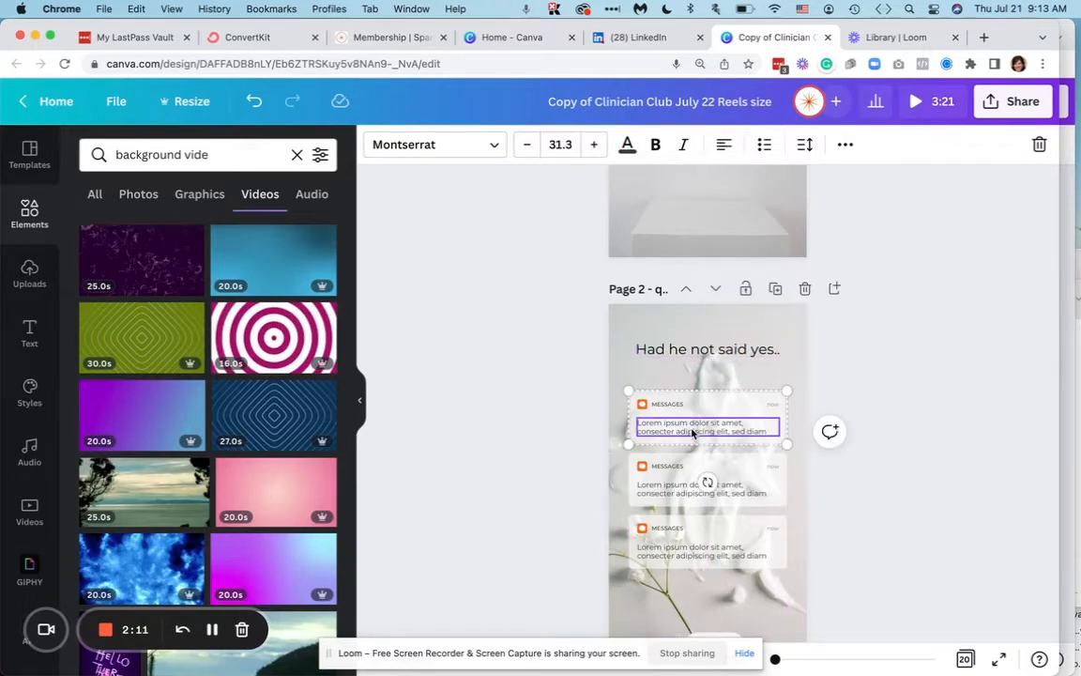
pyautogui.click(643, 406)
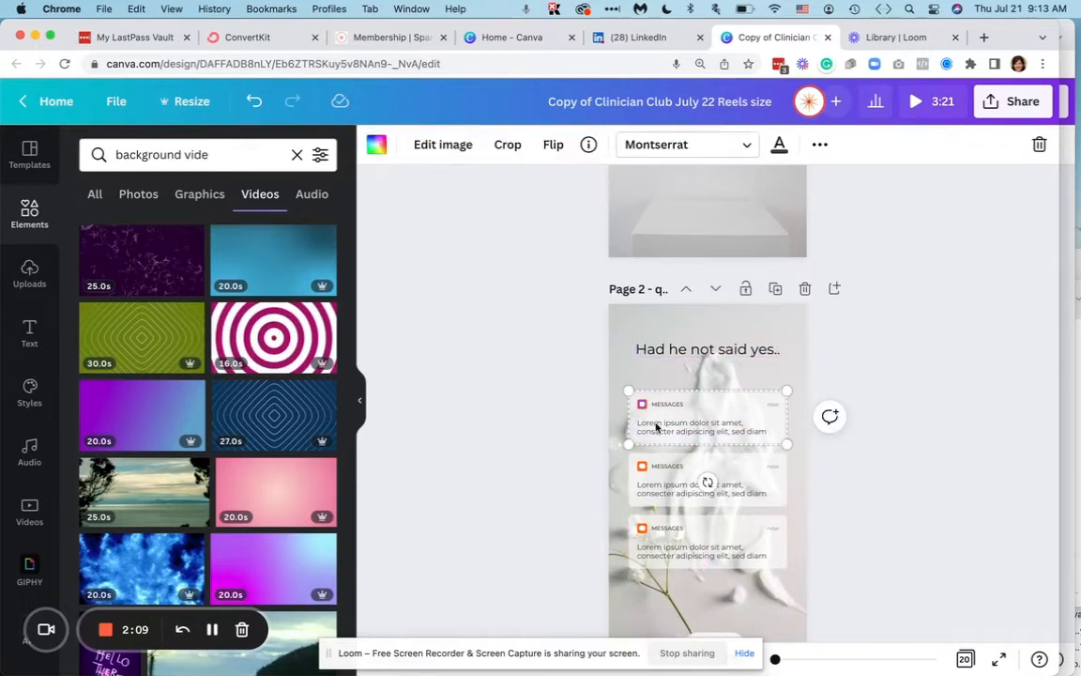
pyautogui.doubleClick(657, 427)
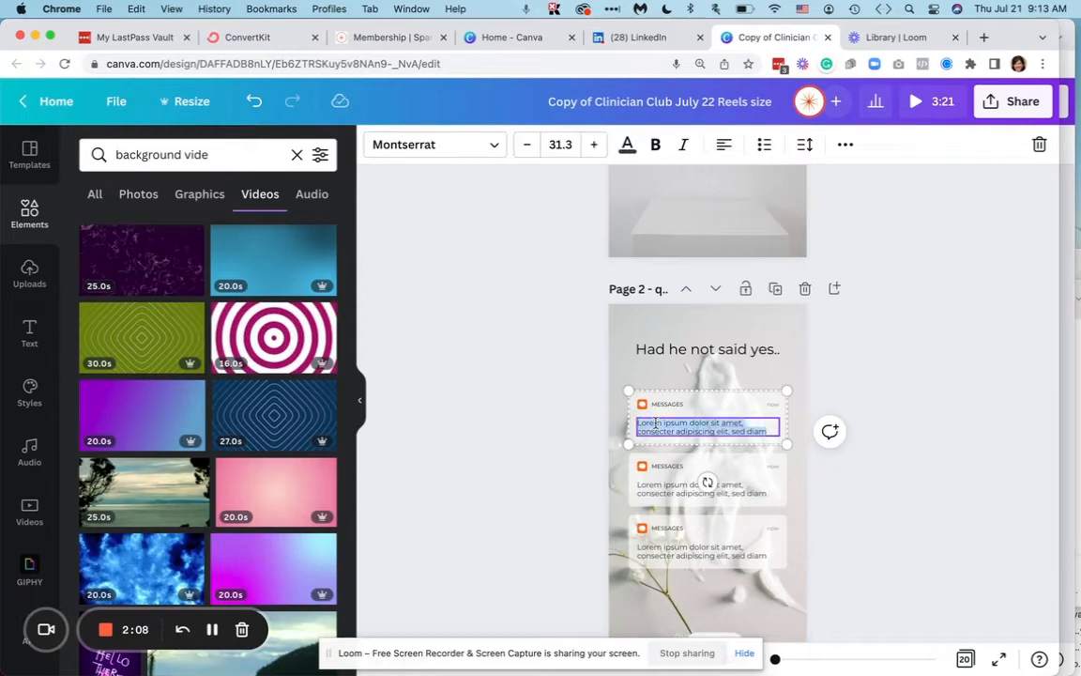
pyautogui.click(638, 36)
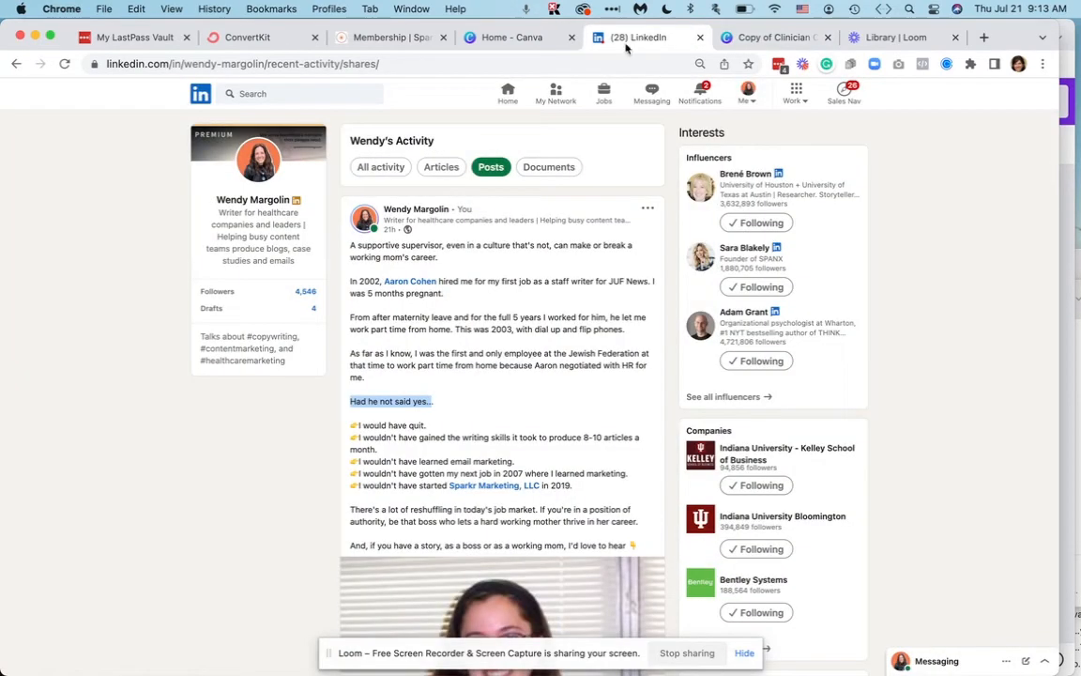
pyautogui.click(367, 427)
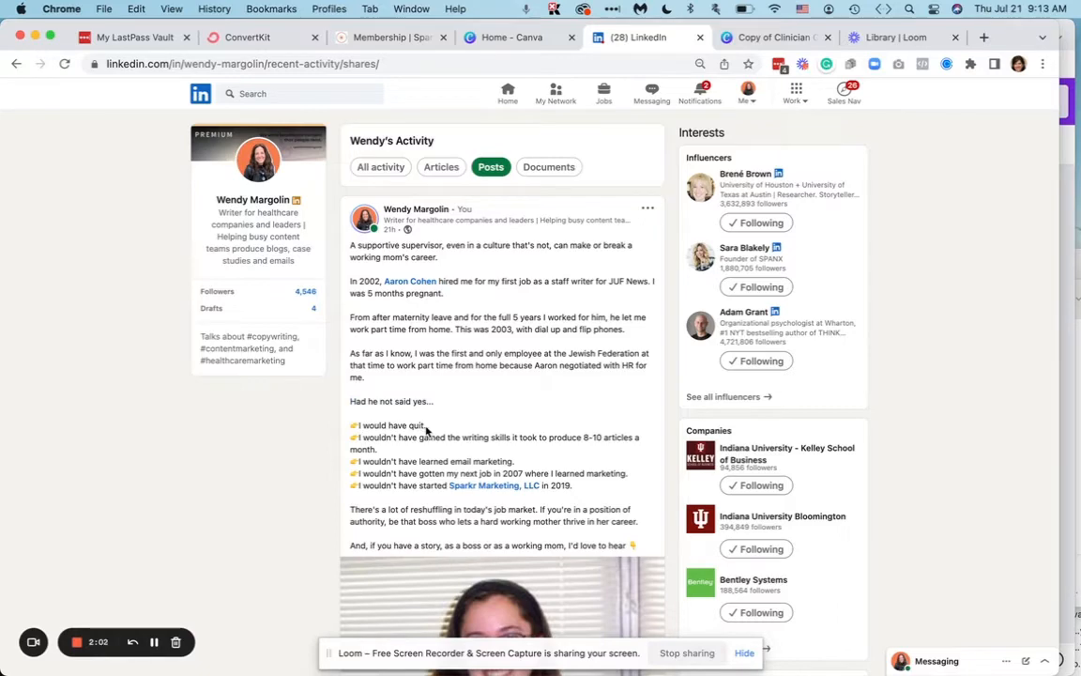
pyautogui.moveTo(425, 426); pyautogui.dragTo(359, 426)
pyautogui.press('super+c')
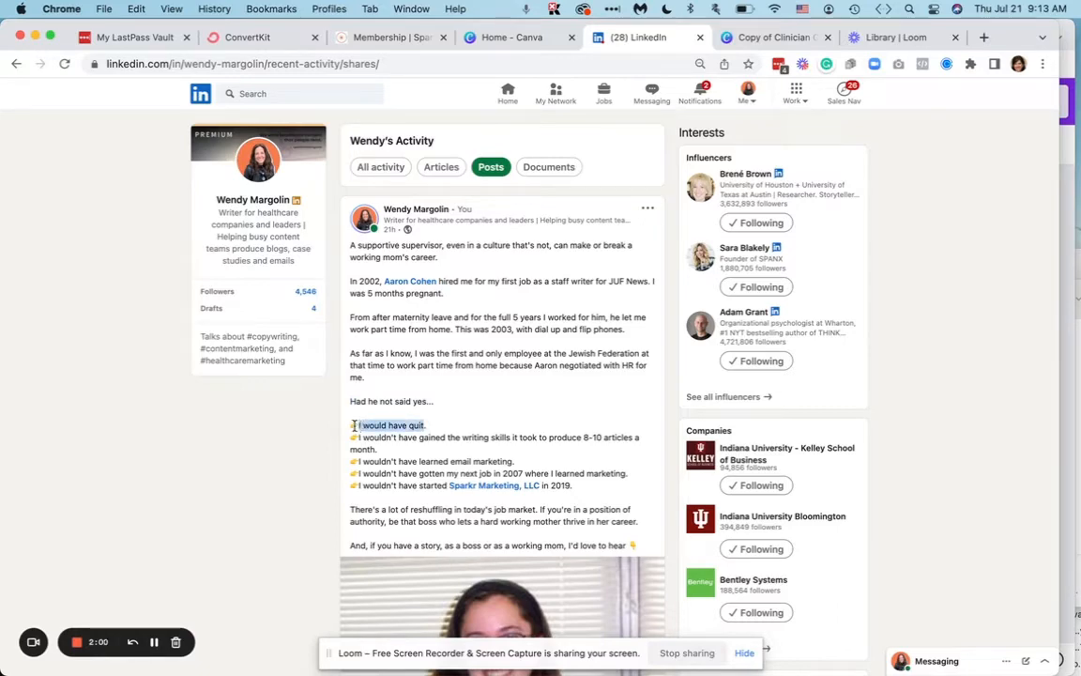
pyautogui.click(762, 39)
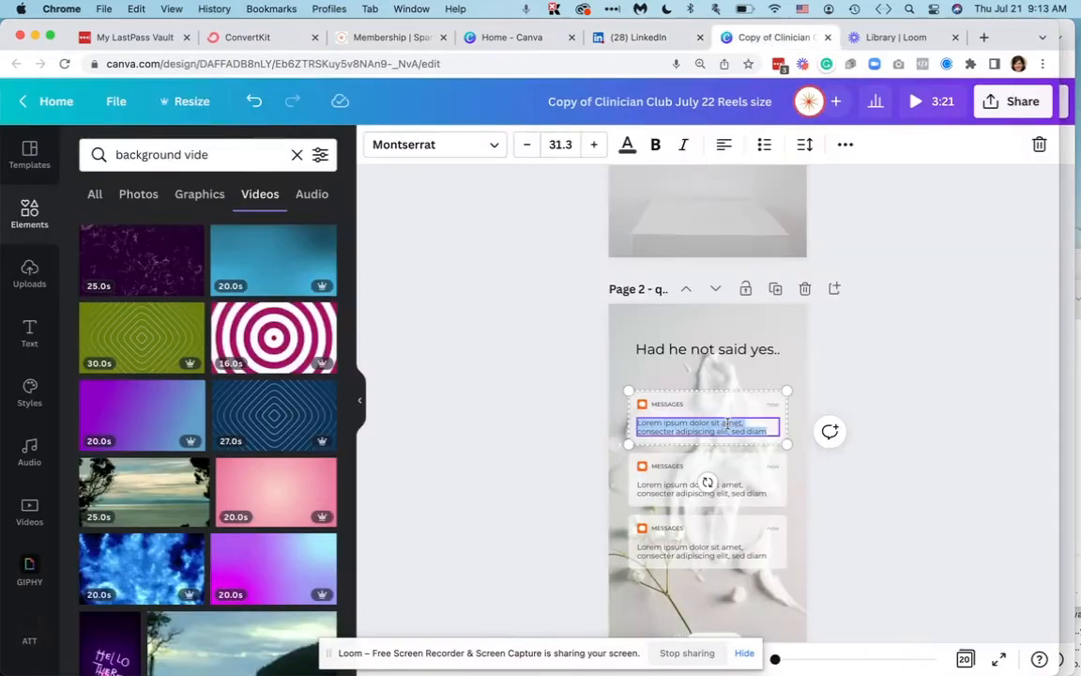
pyautogui.press('super+v')
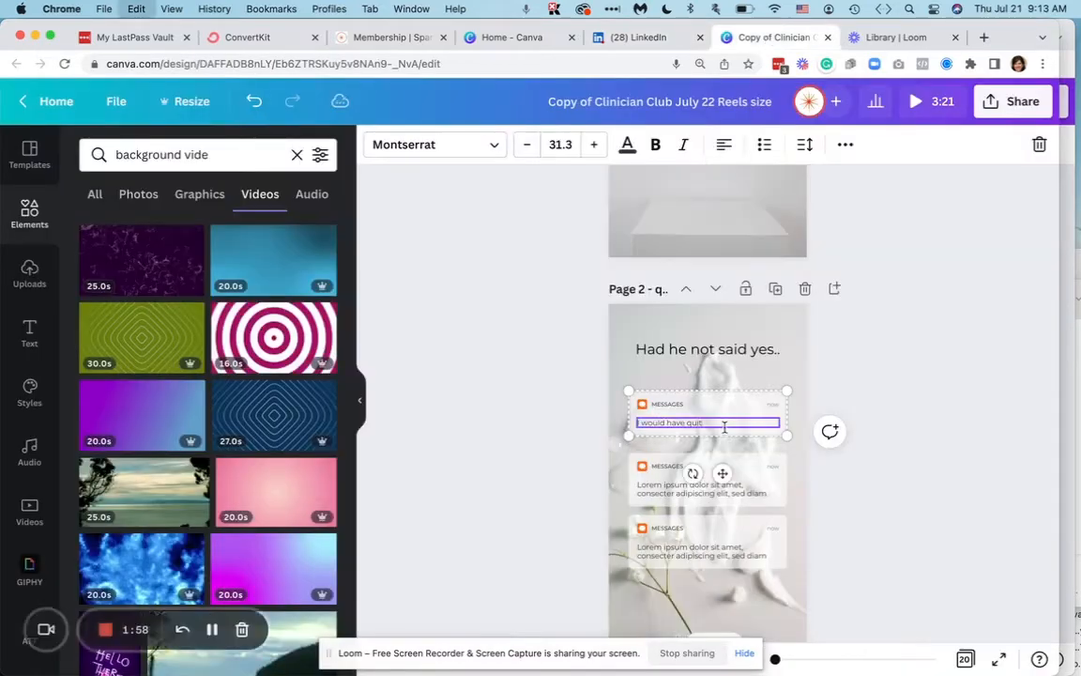
pyautogui.click(868, 457)
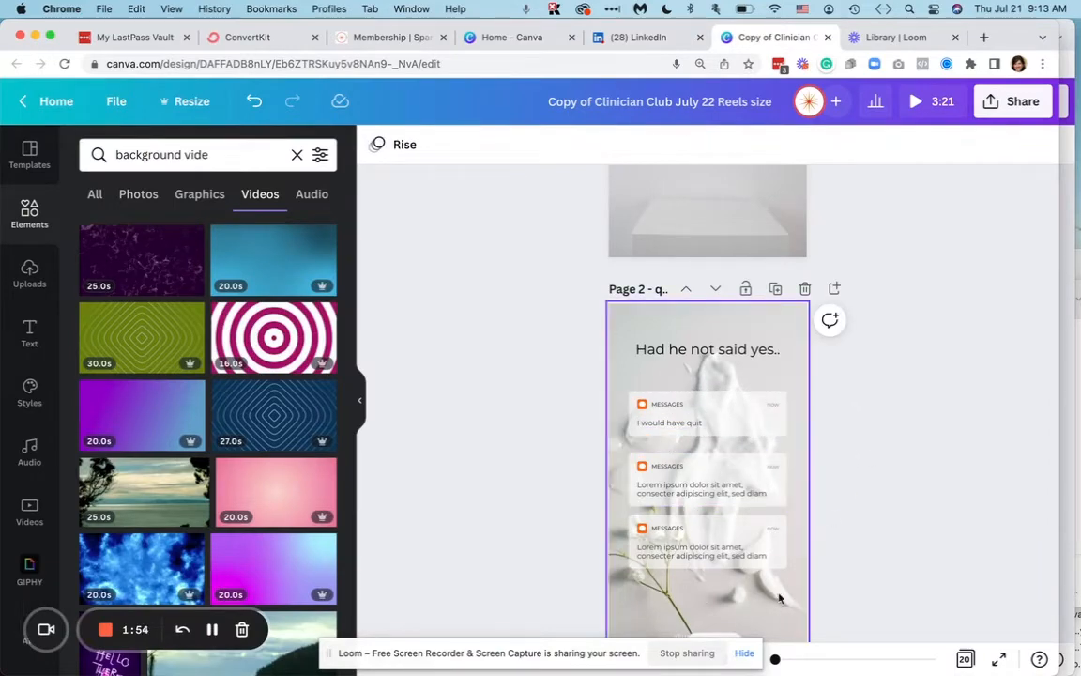
# - Browse the background video results for an alternative background for page 2
pyautogui.click(777, 315)
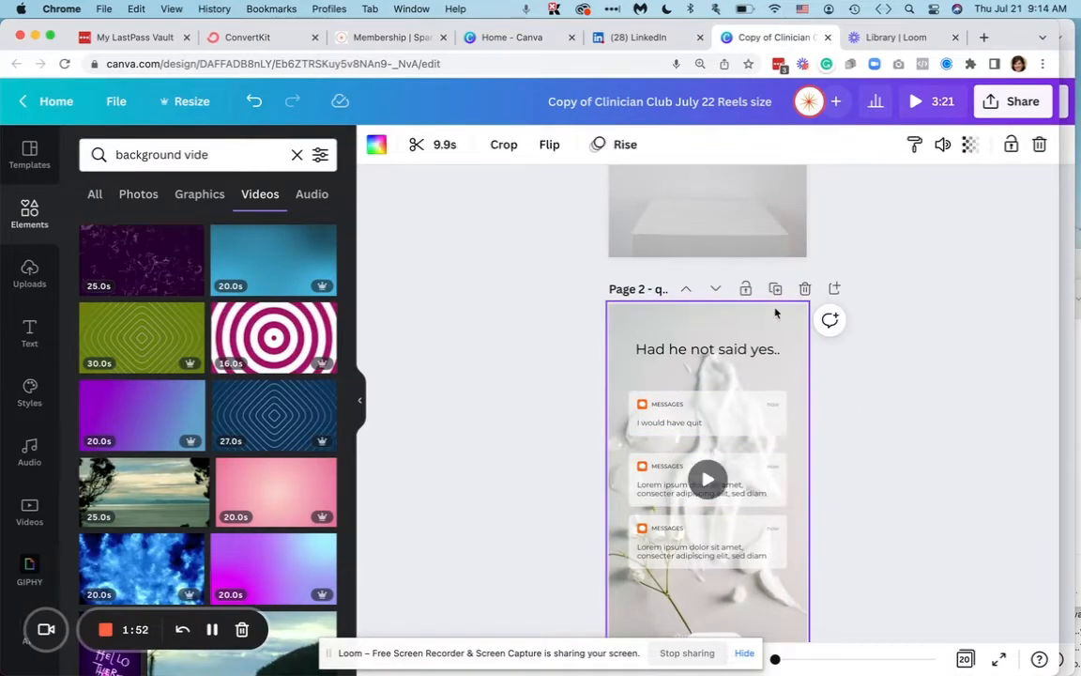
pyautogui.scroll(-1, 775, 318)
pyautogui.scroll(-2, 775, 319)
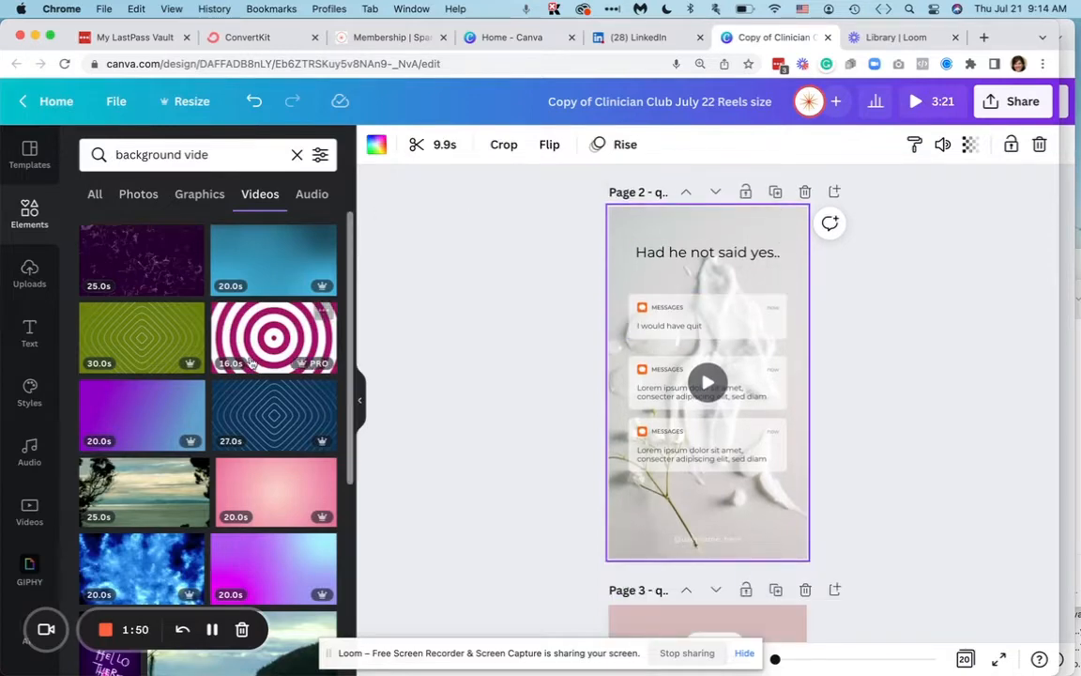
pyautogui.scroll(-5, 190, 556)
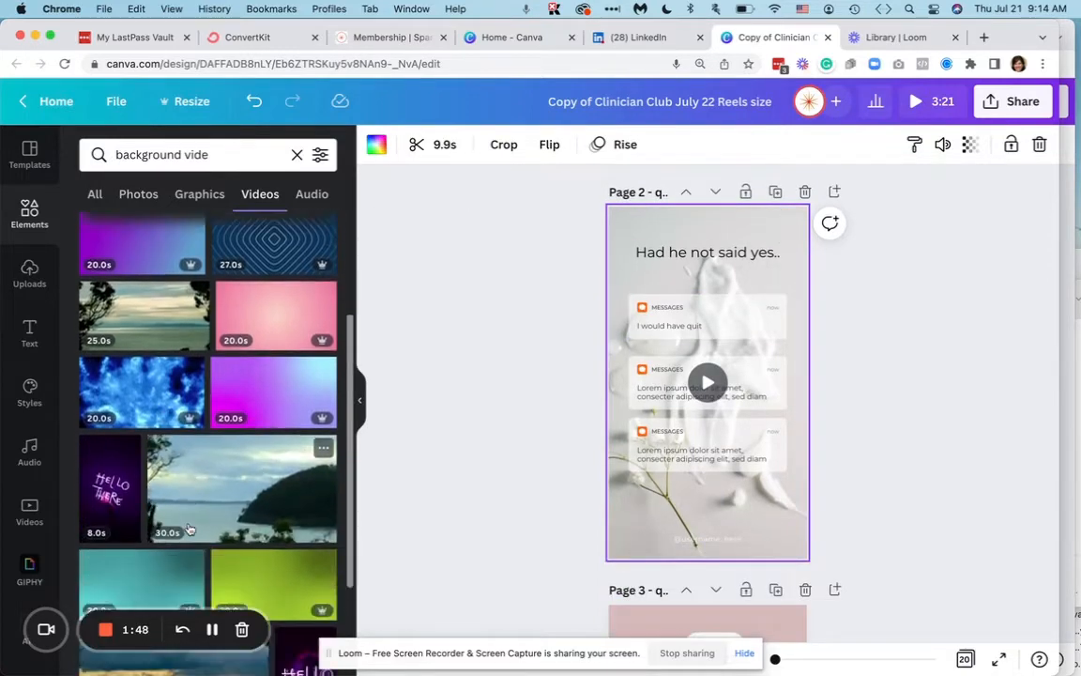
pyautogui.scroll(-3, 191, 557)
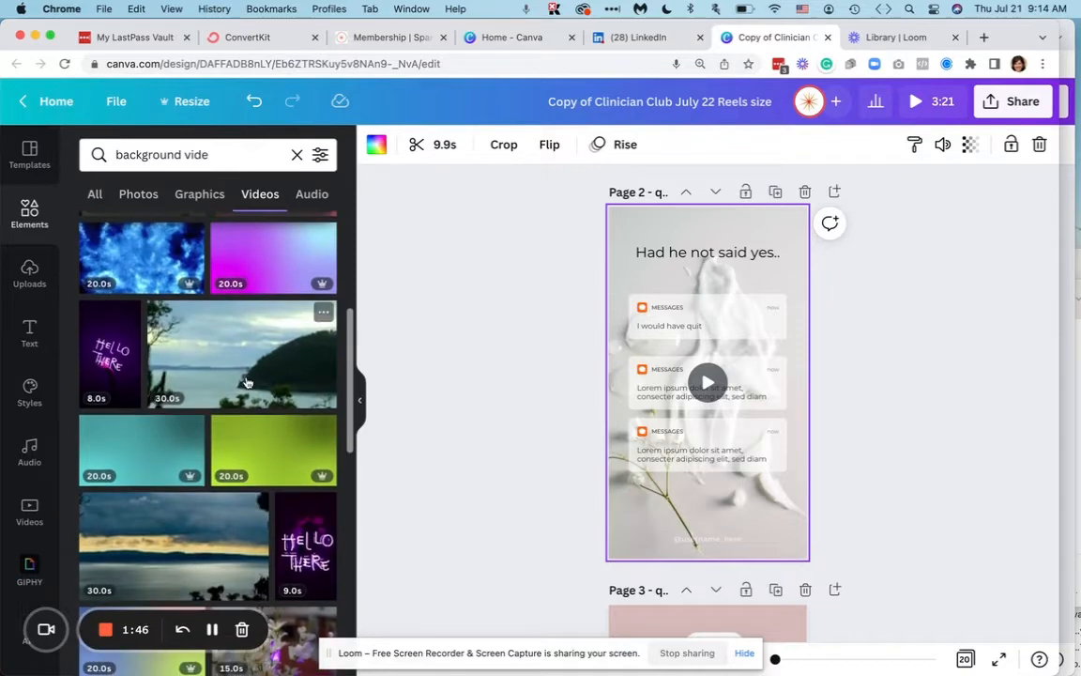
pyautogui.tripleClick(229, 157)
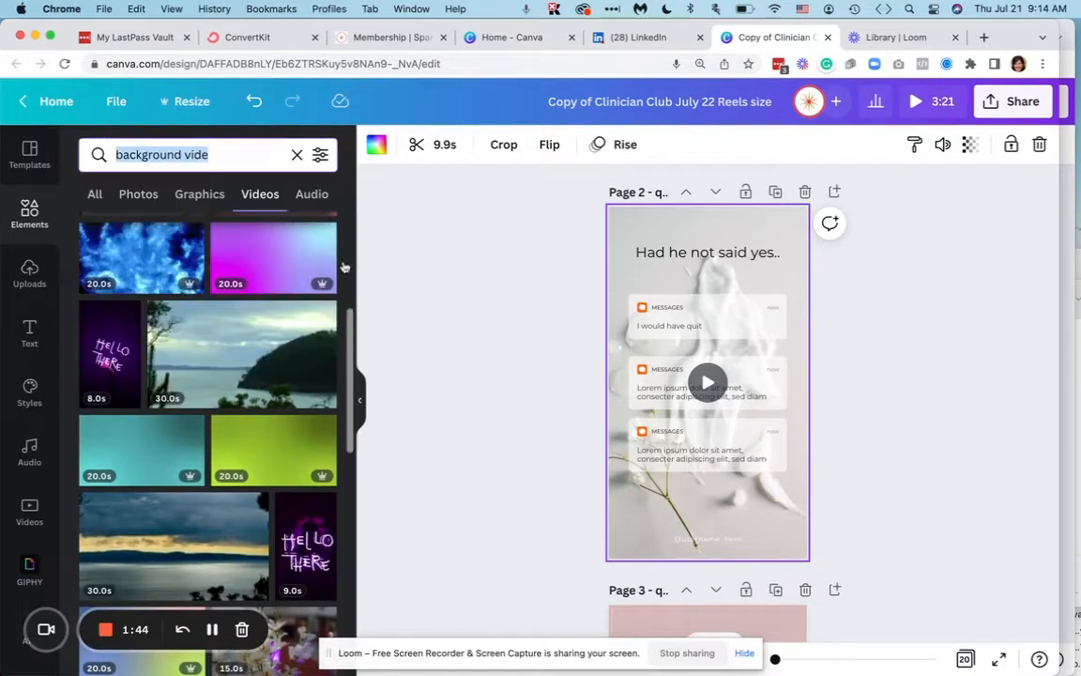
# - Replace page 2's cream-and-flower background clip with a copy of page 1's grey podium background clip
pyautogui.scroll(3, 473, 297)
pyautogui.click(626, 322)
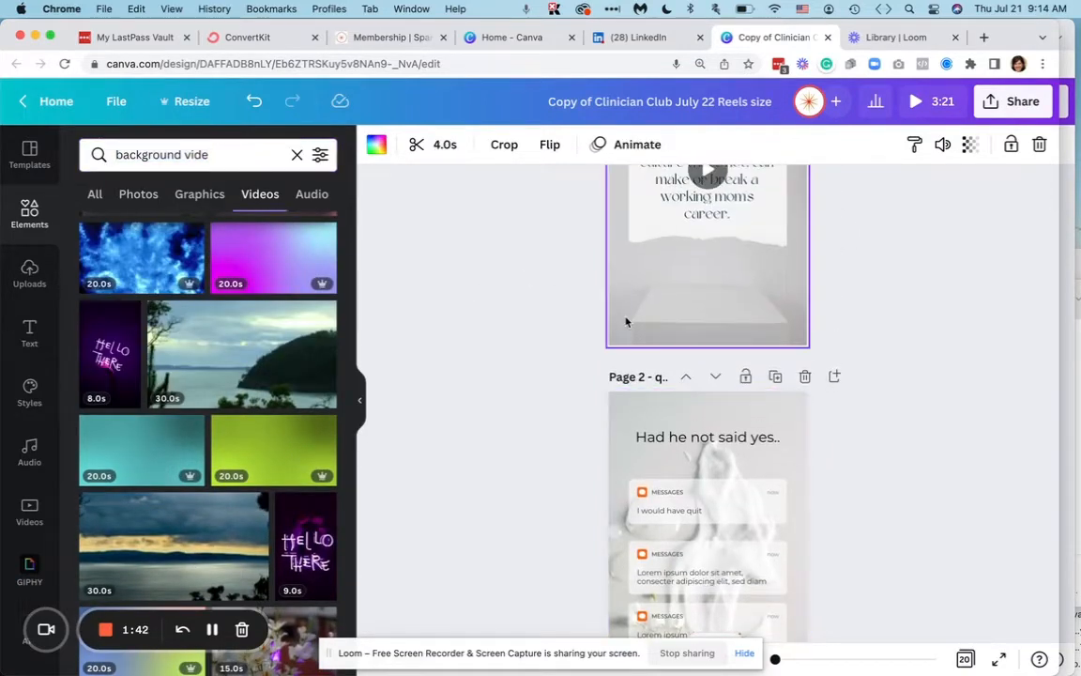
pyautogui.click(637, 413)
pyautogui.press('Delete')
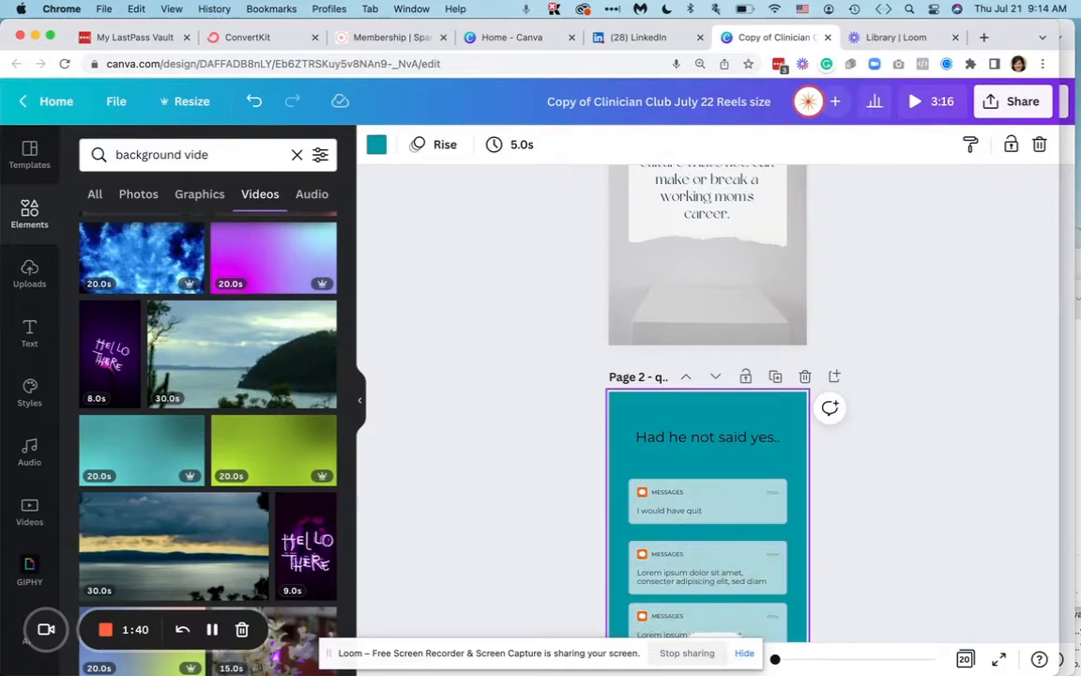
pyautogui.hotkey('ctrl', 'z')
pyautogui.scroll(-3, 845, 380)
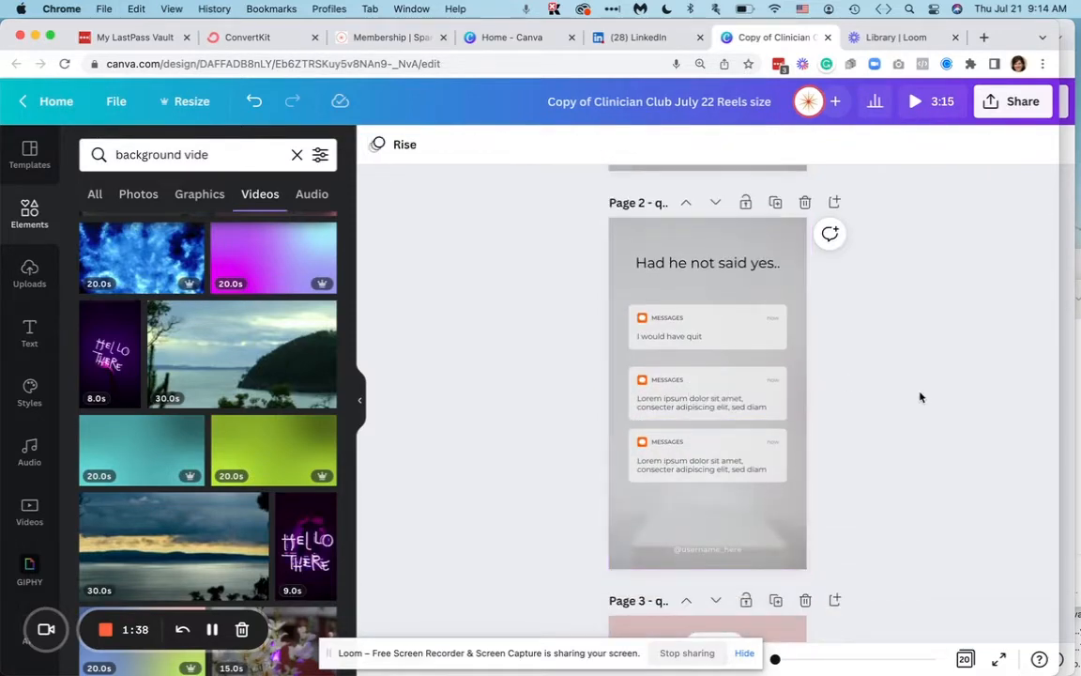
# - Download only page 1 of the design as an MP4 video
pyautogui.scroll(5, 919, 397)
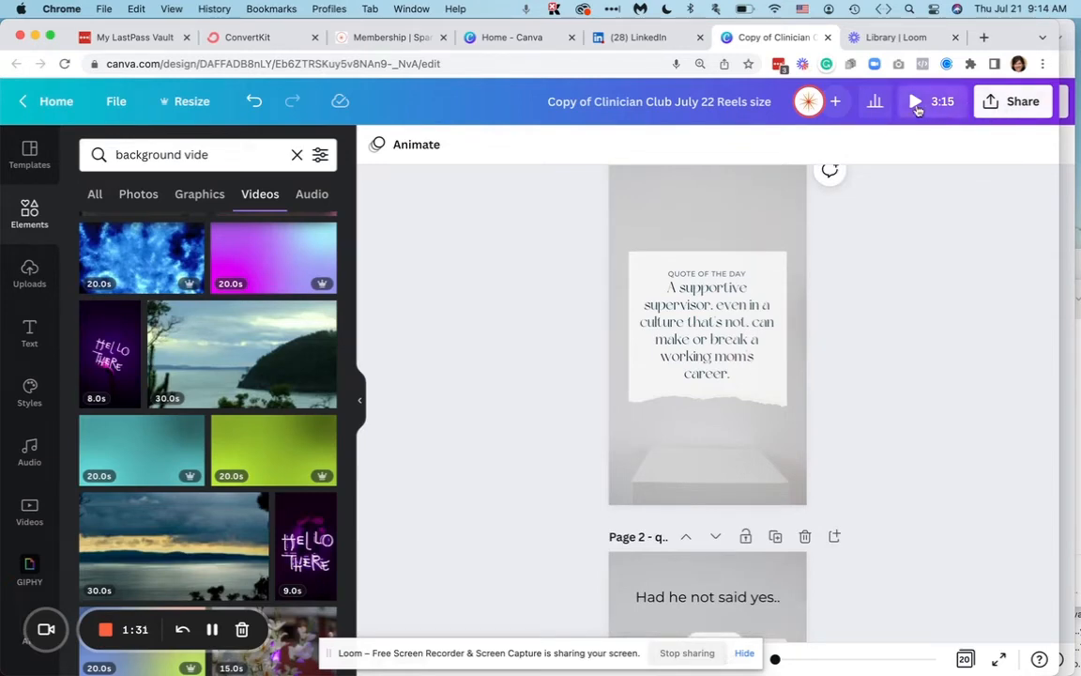
pyautogui.click(1009, 105)
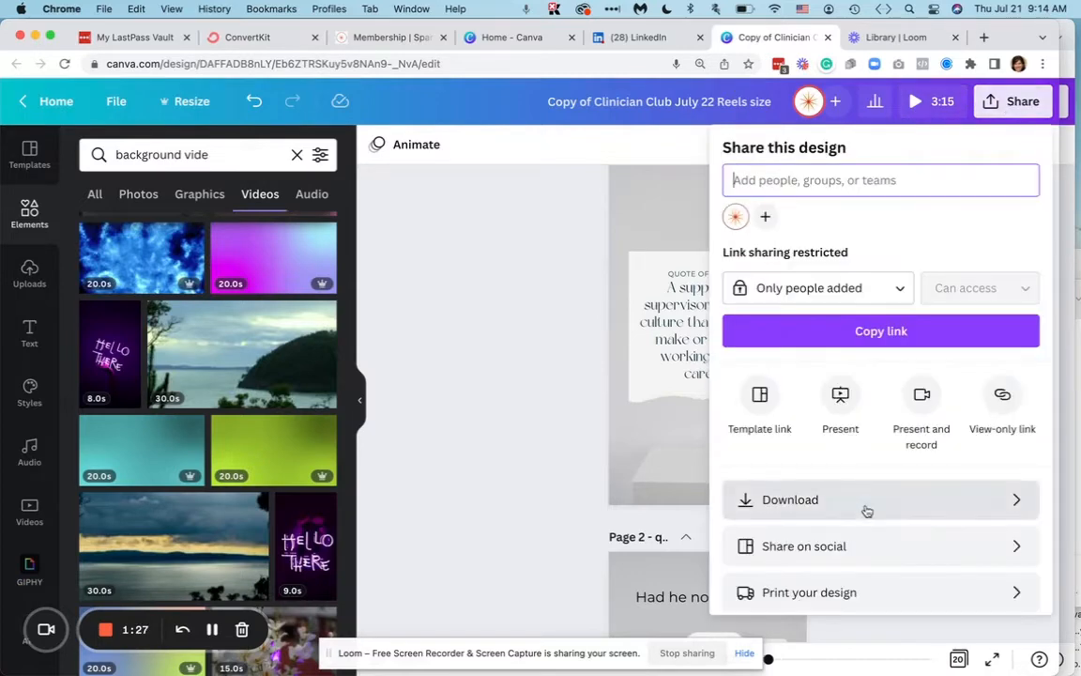
pyautogui.click(866, 509)
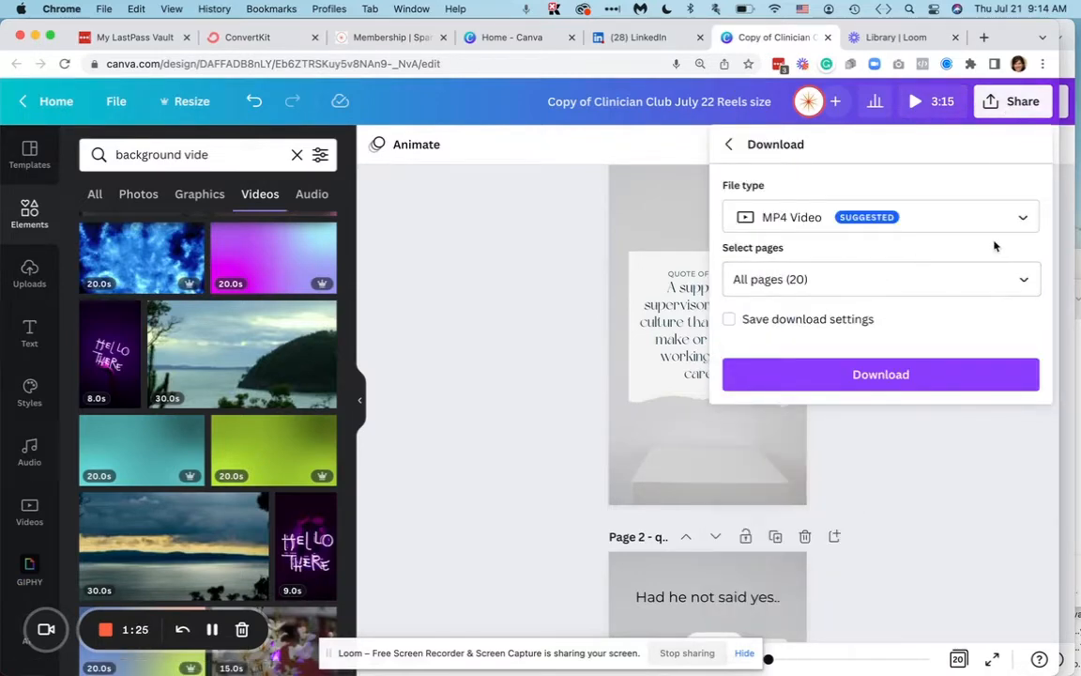
pyautogui.click(1029, 224)
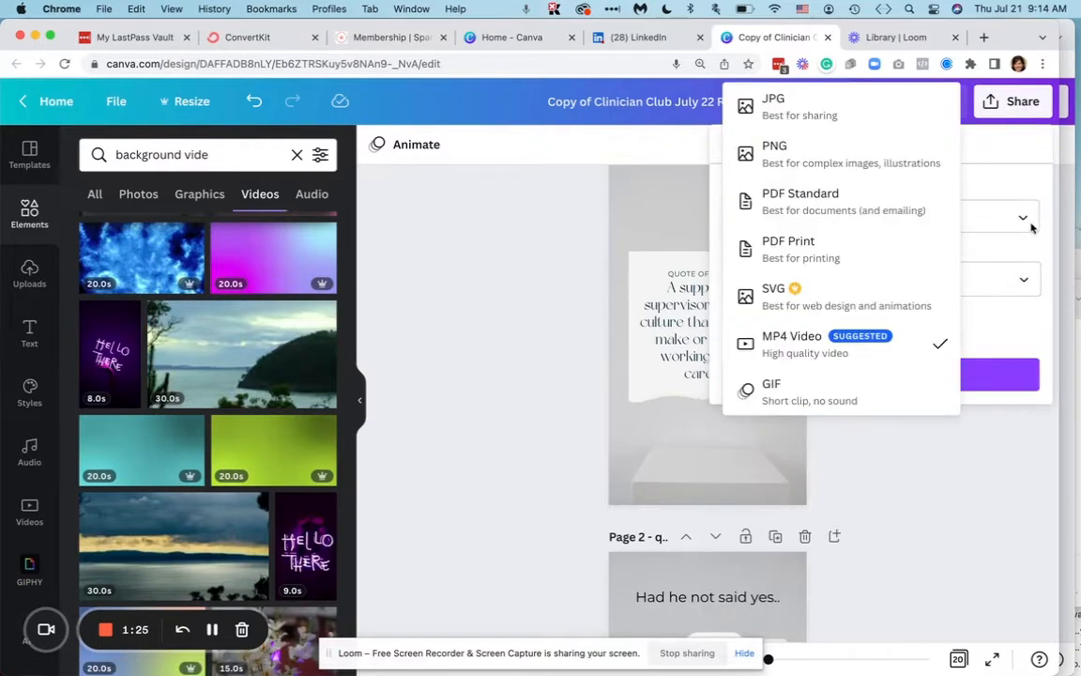
pyautogui.click(805, 346)
pyautogui.click(980, 280)
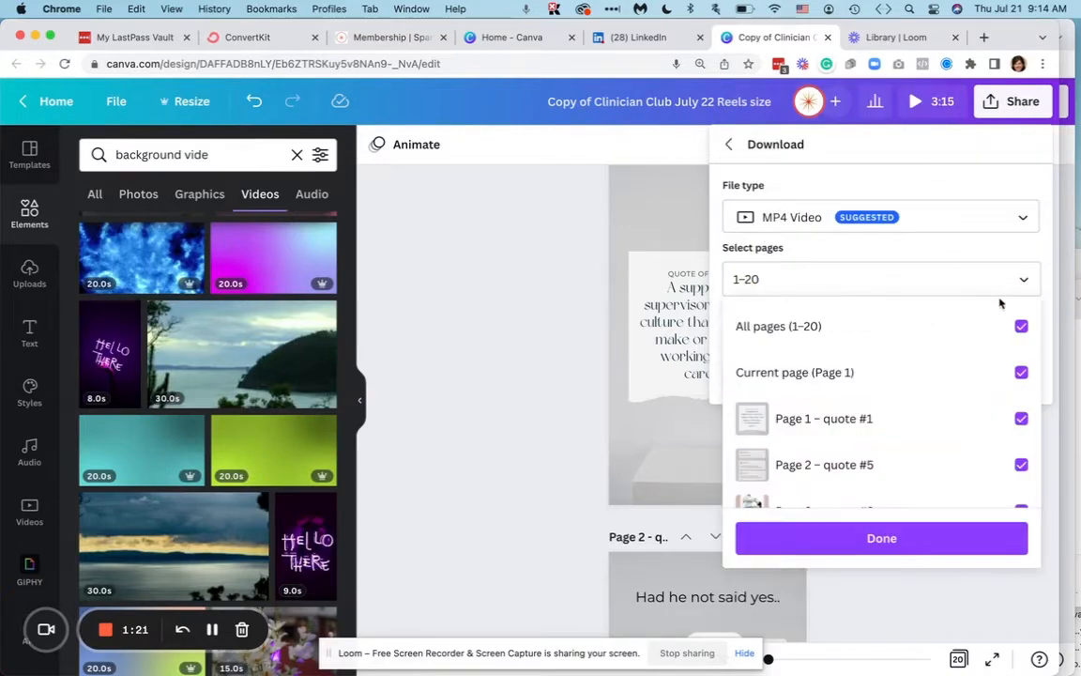
pyautogui.click(1021, 329)
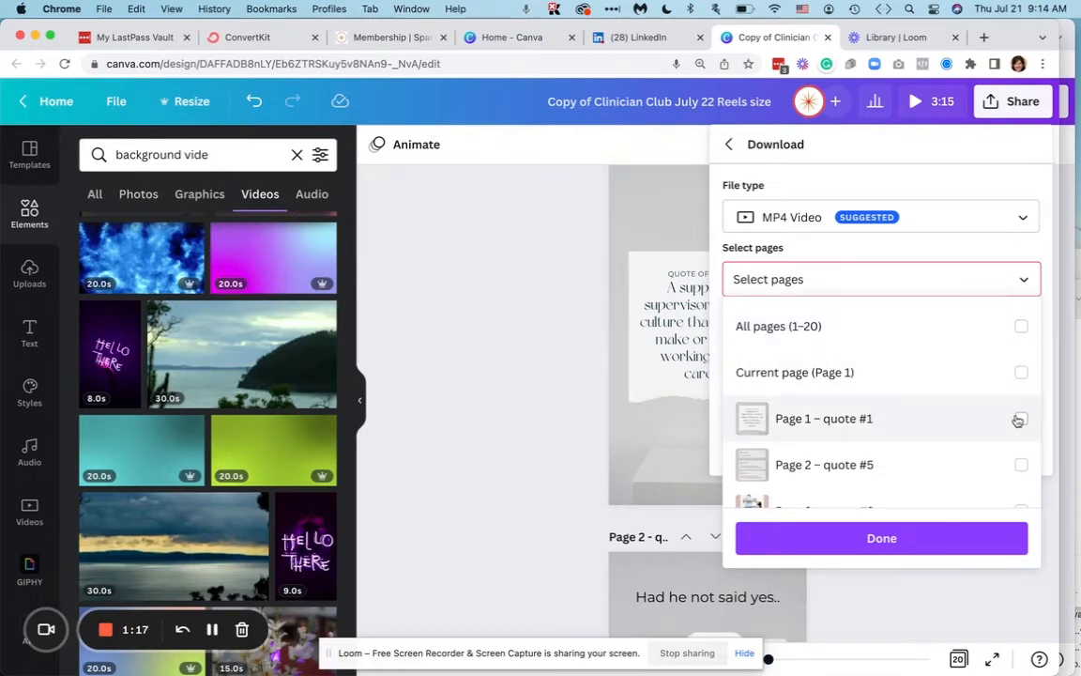
pyautogui.click(1019, 420)
pyautogui.click(876, 539)
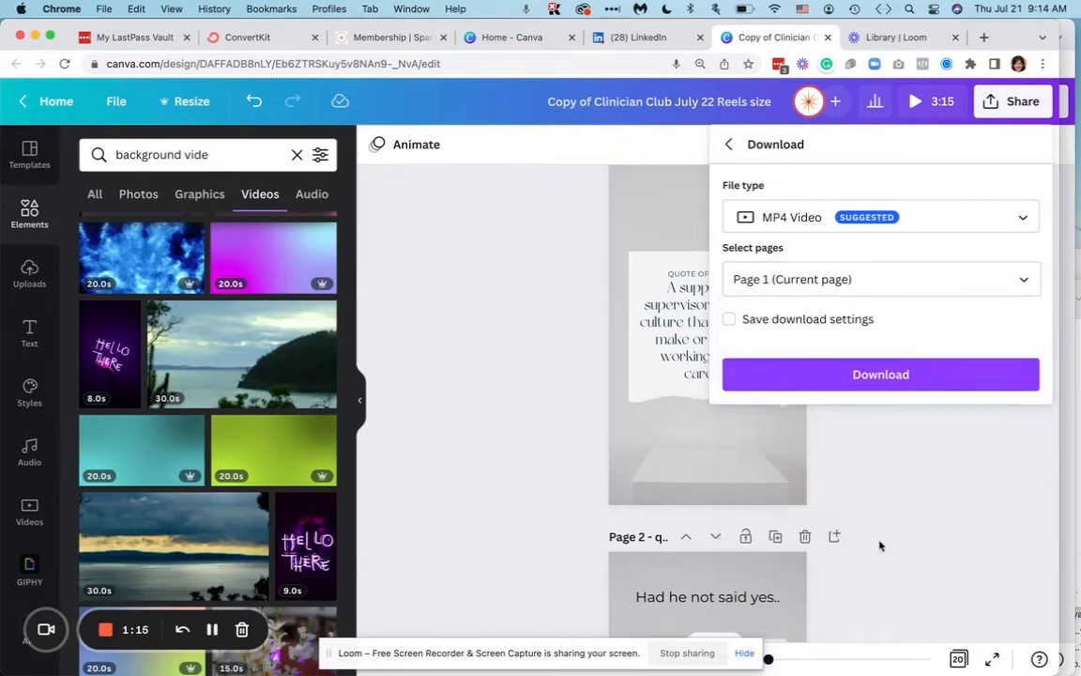
pyautogui.click(905, 377)
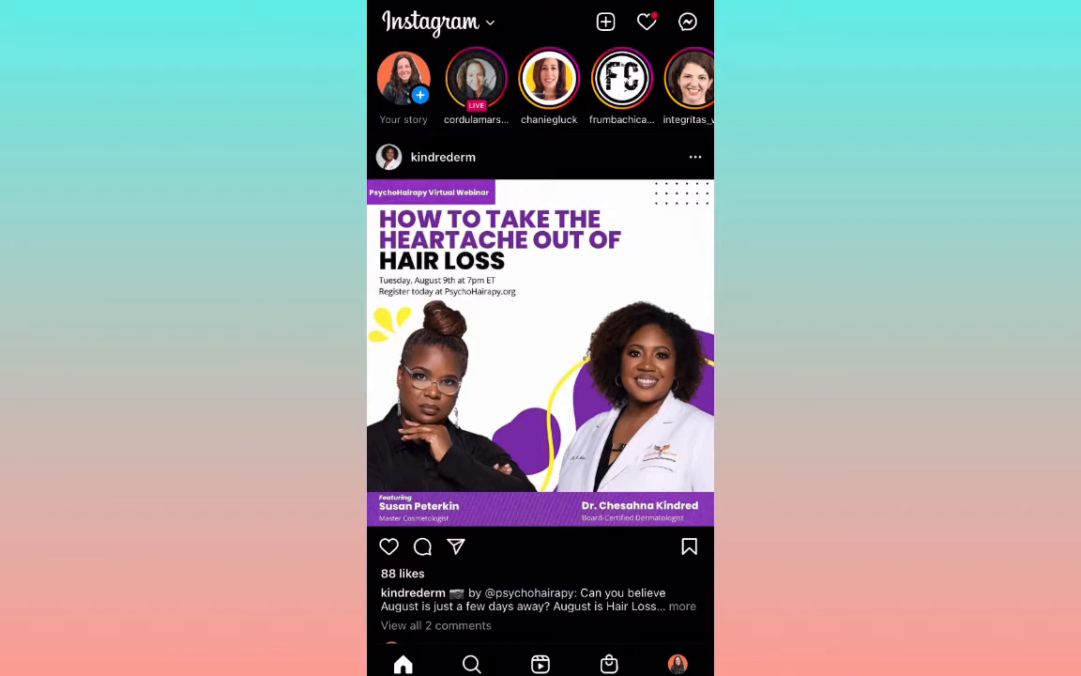
# - Switch to Instagram, open the Original Audio of the mountain-view "When you realise.." reel, and start a new reel with that audio
pyautogui.click(541, 664)
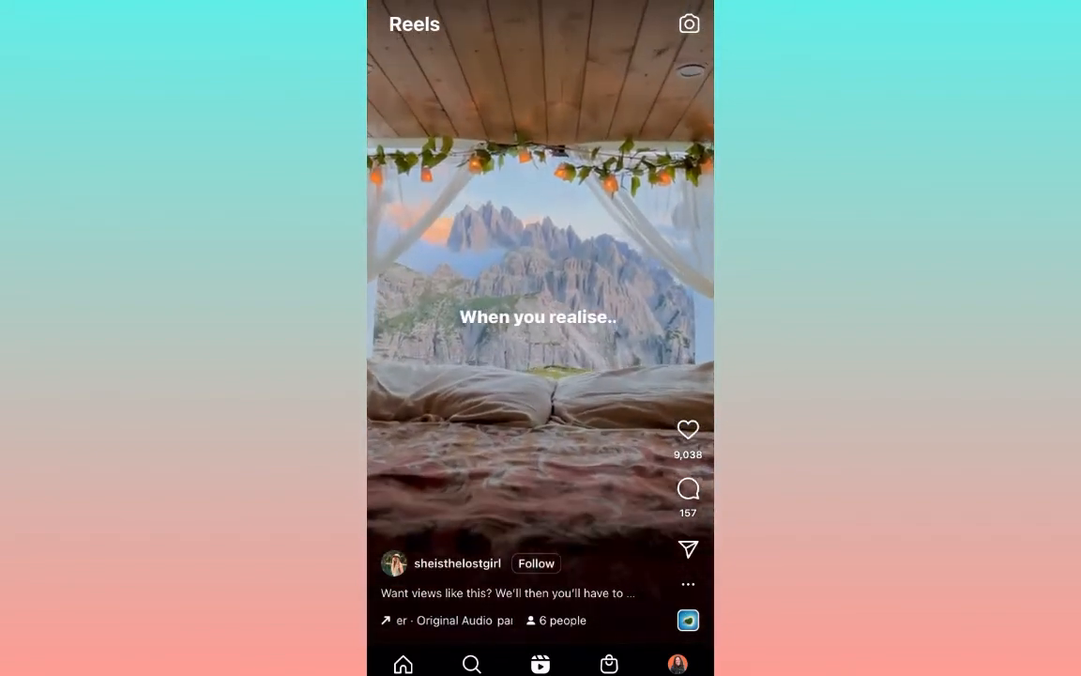
pyautogui.click(454, 620)
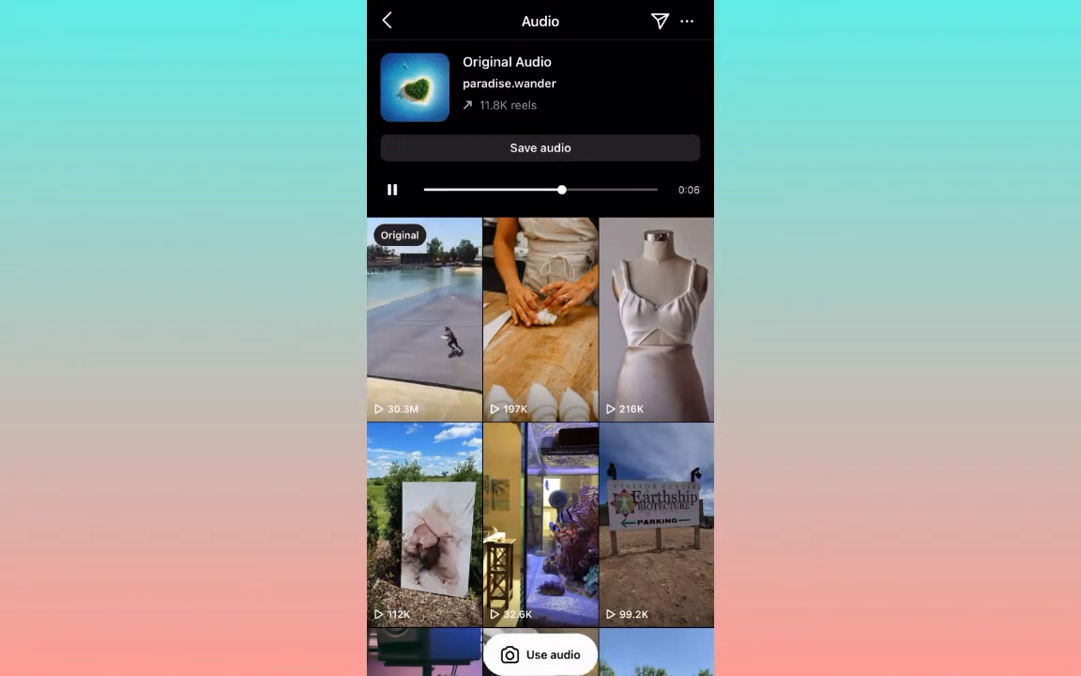
pyautogui.click(540, 654)
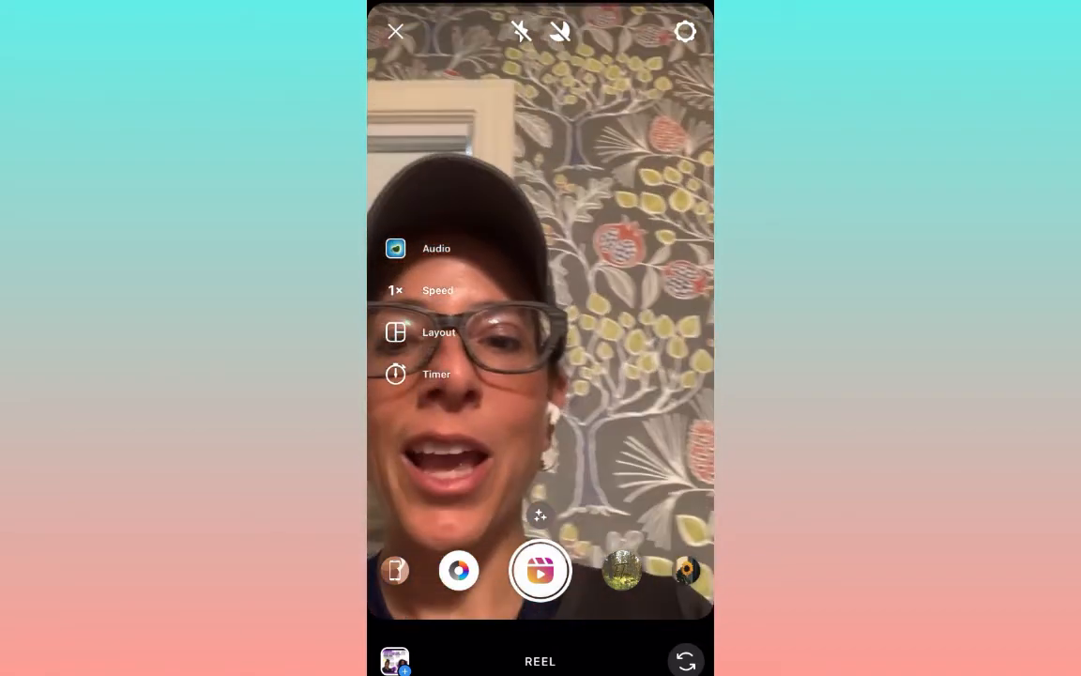
# - Pick multiple clips from recent media, the 0:04 supportive-supervisor quote video first and the 0:04 plain grey video second, and continue to the clip preview
pyautogui.click(395, 661)
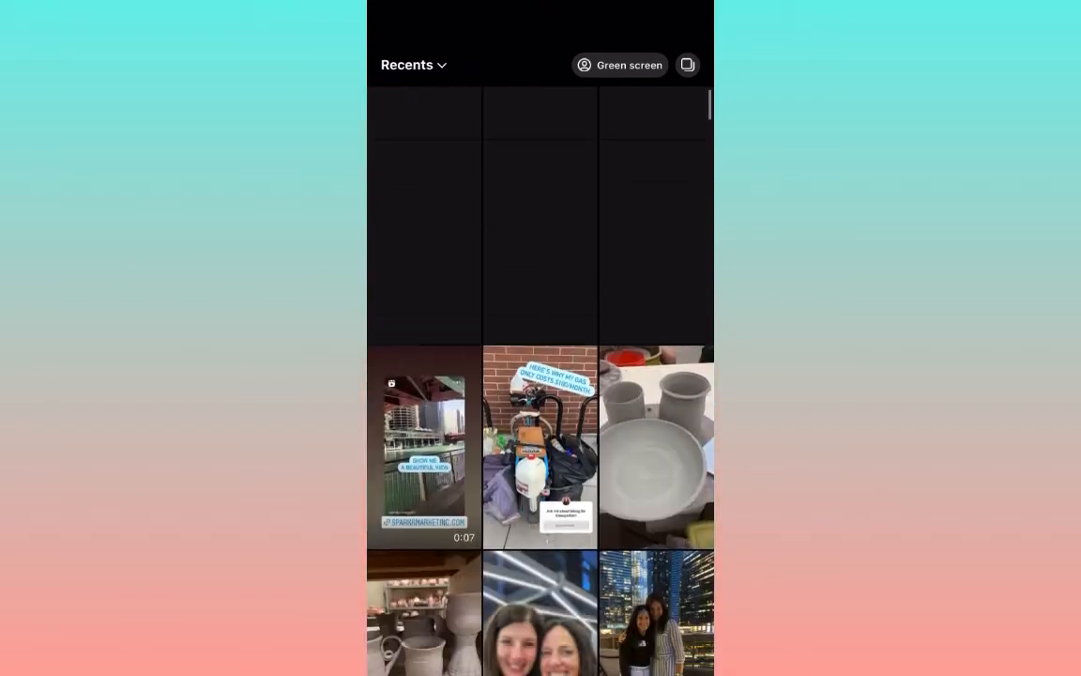
pyautogui.scroll(5, 540, 324)
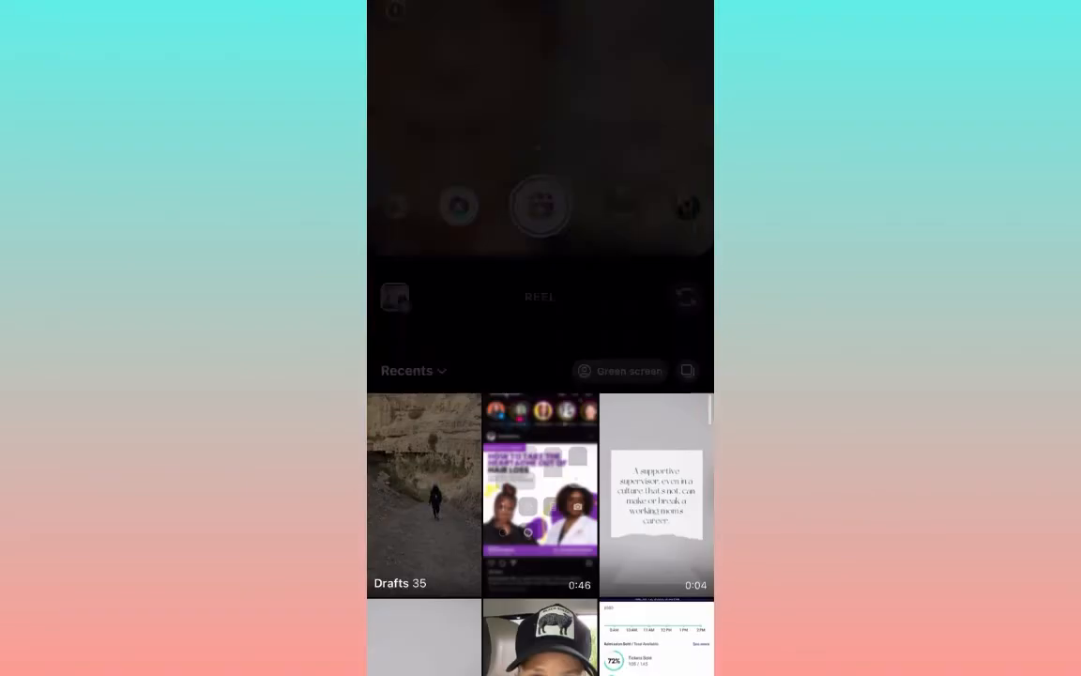
pyautogui.click(395, 660)
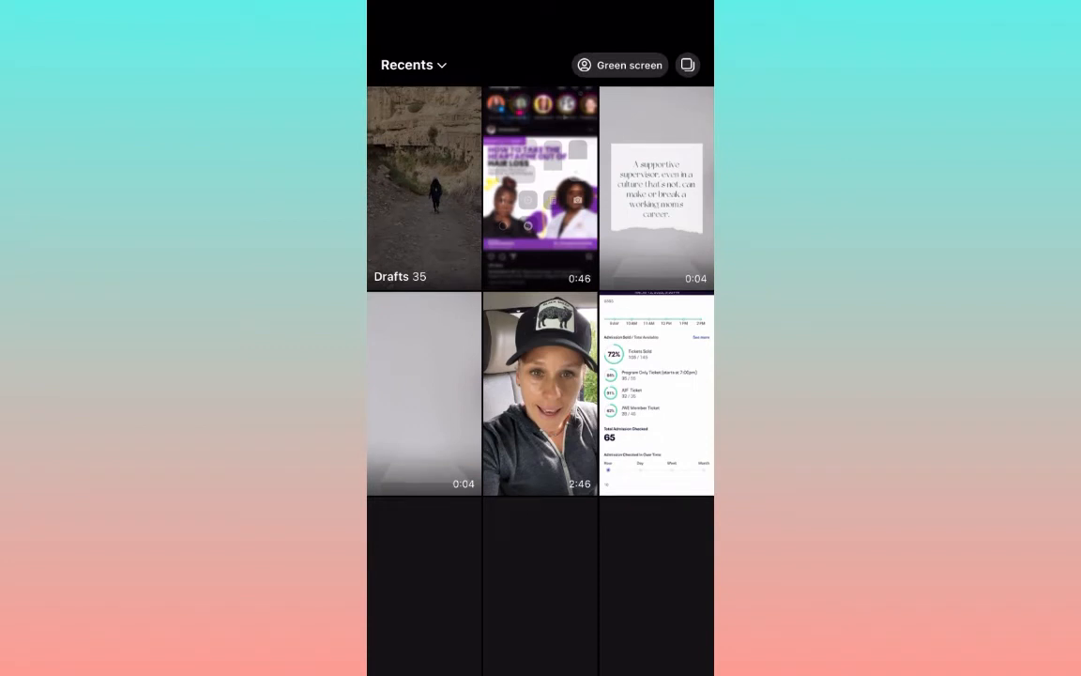
pyautogui.click(687, 65)
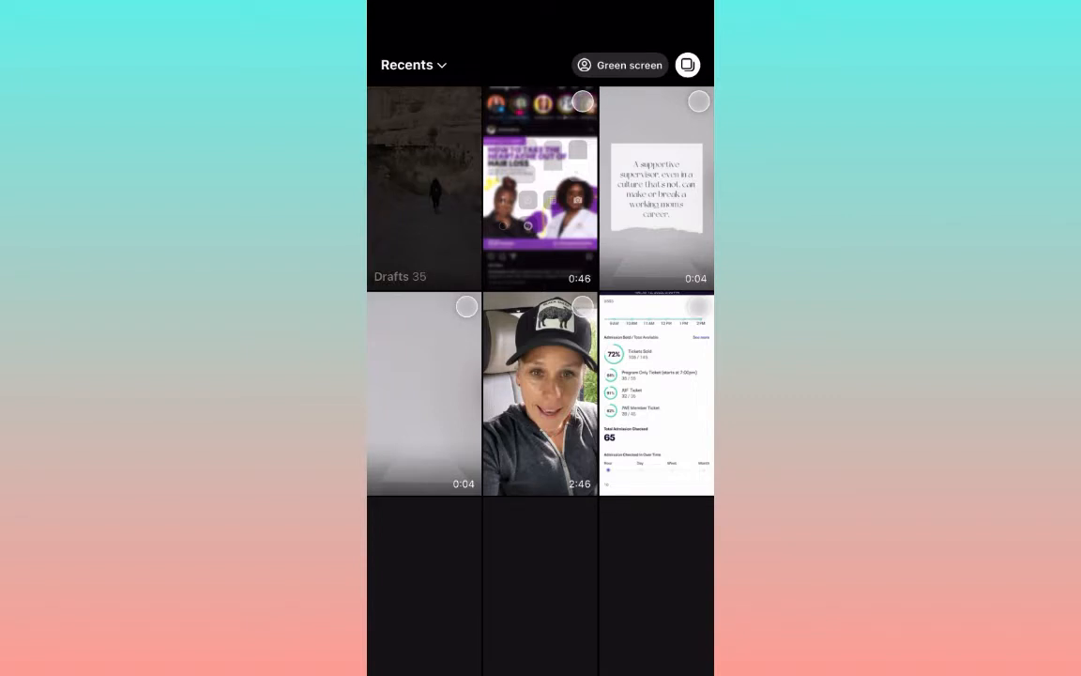
pyautogui.click(657, 188)
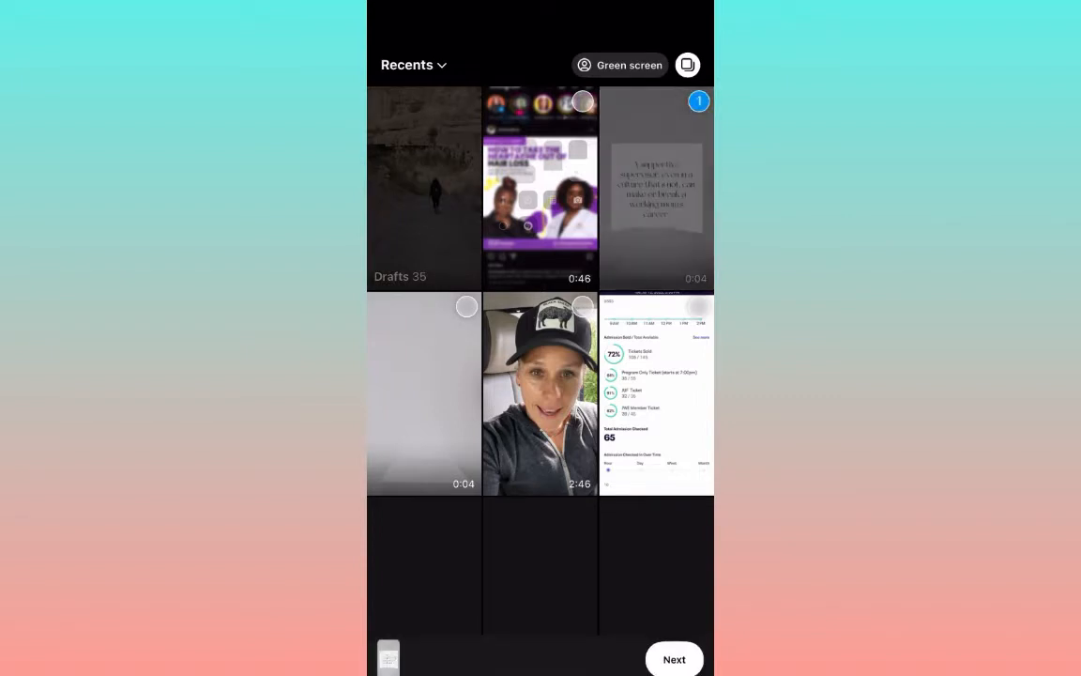
pyautogui.click(424, 394)
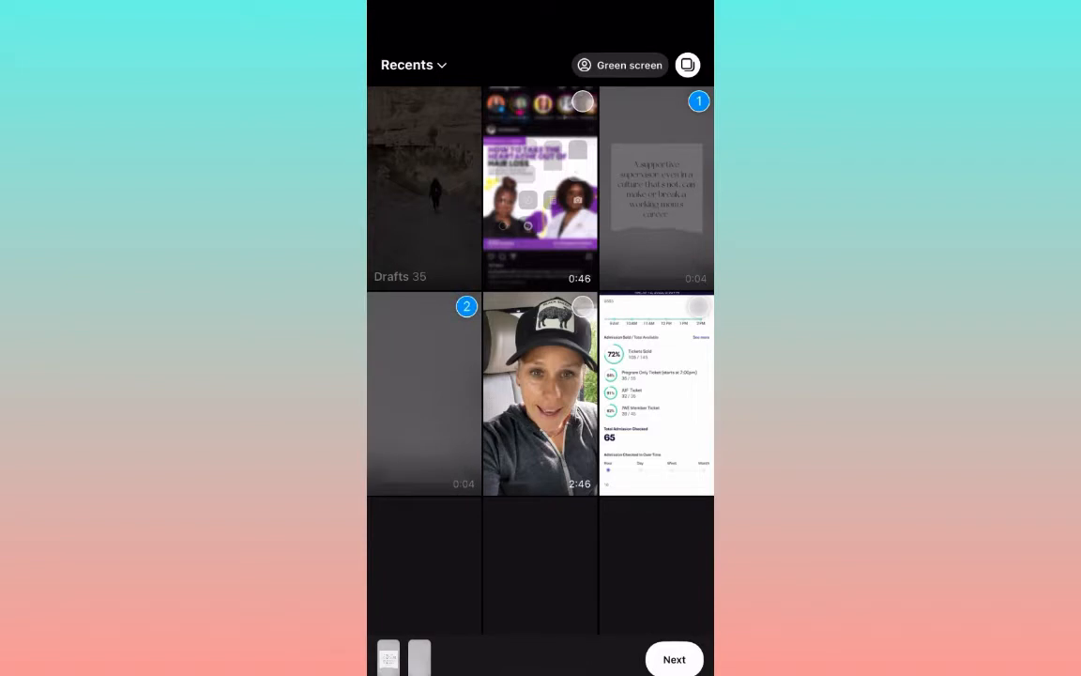
pyautogui.click(673, 659)
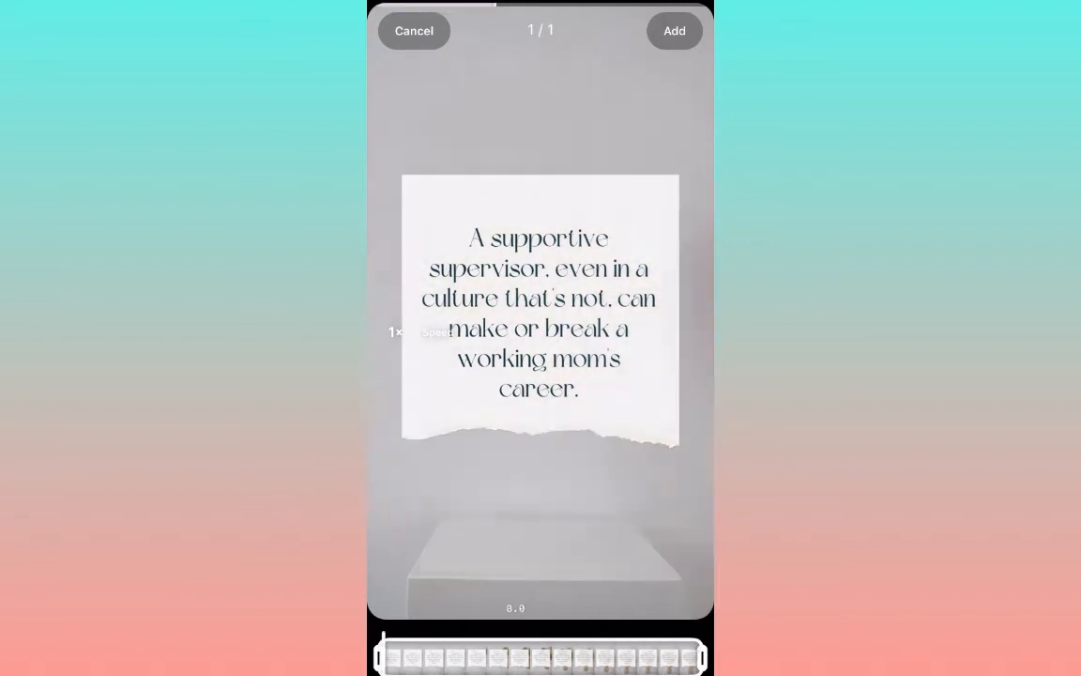
# - Trim the ends of the supportive-supervisor quote clip and the "Had he not said yes..." clip, and add both to the reel
pyautogui.moveTo(702, 658); pyautogui.dragTo(663, 658)
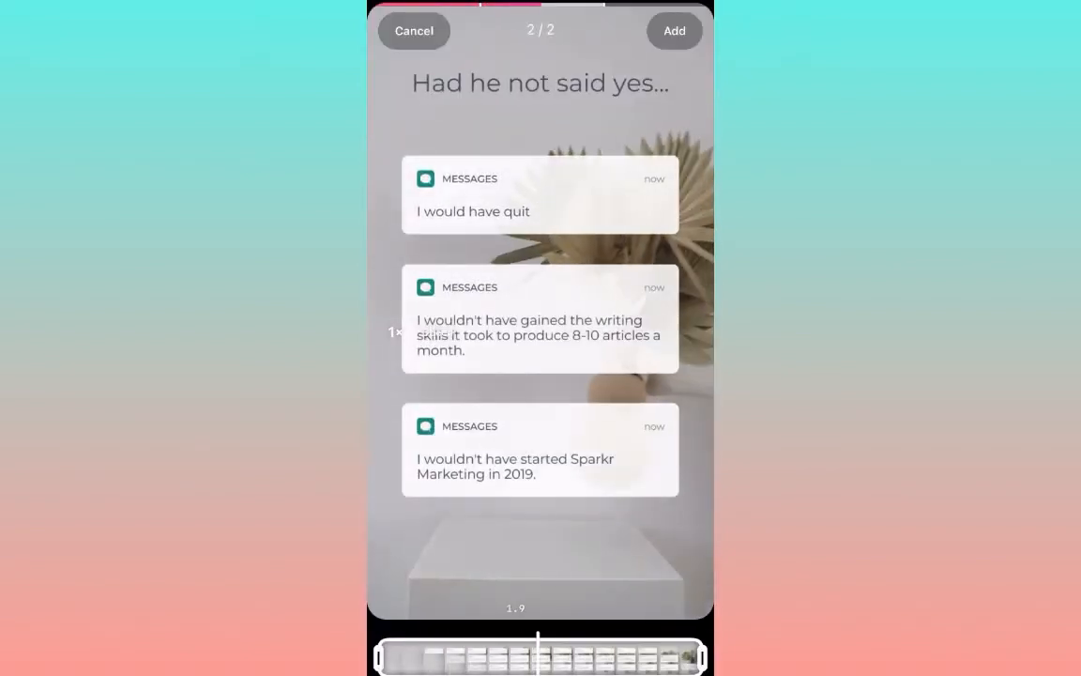
pyautogui.moveTo(703, 658); pyautogui.dragTo(639, 658)
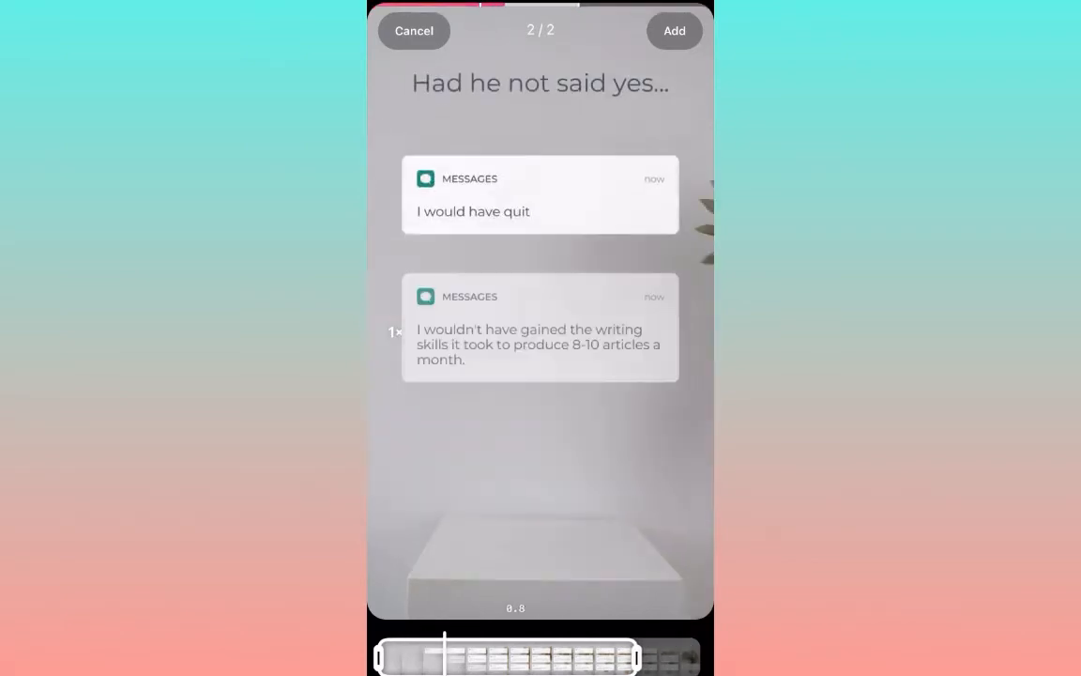
pyautogui.moveTo(639, 657)
pyautogui.mouseDown()
pyautogui.moveTo(620, 657)
pyautogui.moveTo(632, 657)
pyautogui.mouseUp()
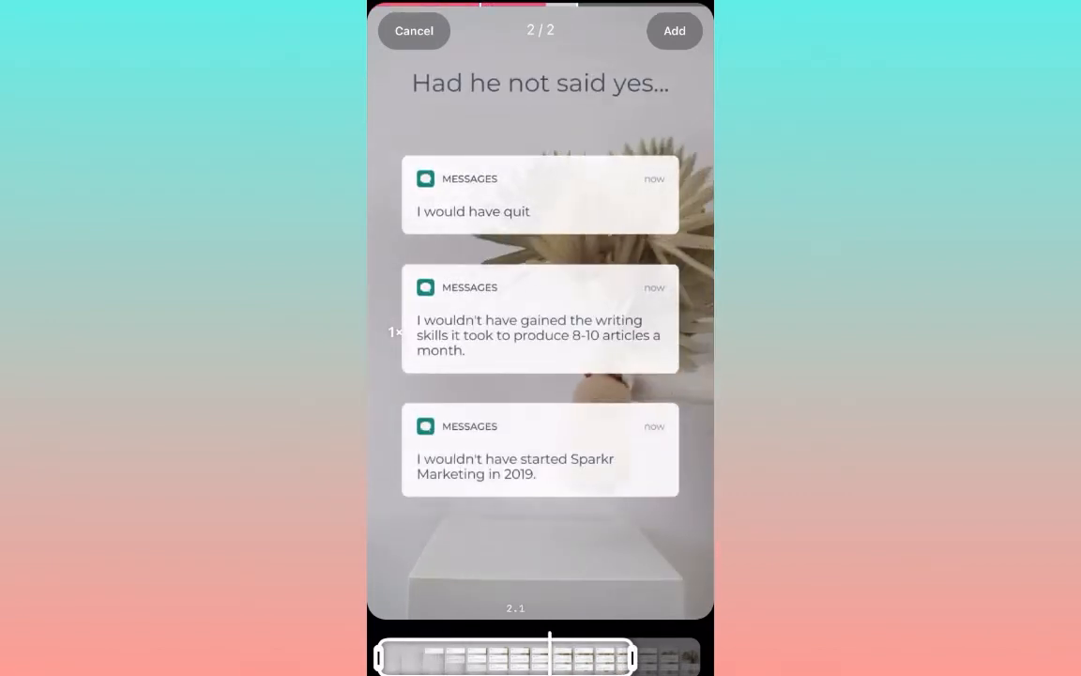
pyautogui.click(674, 30)
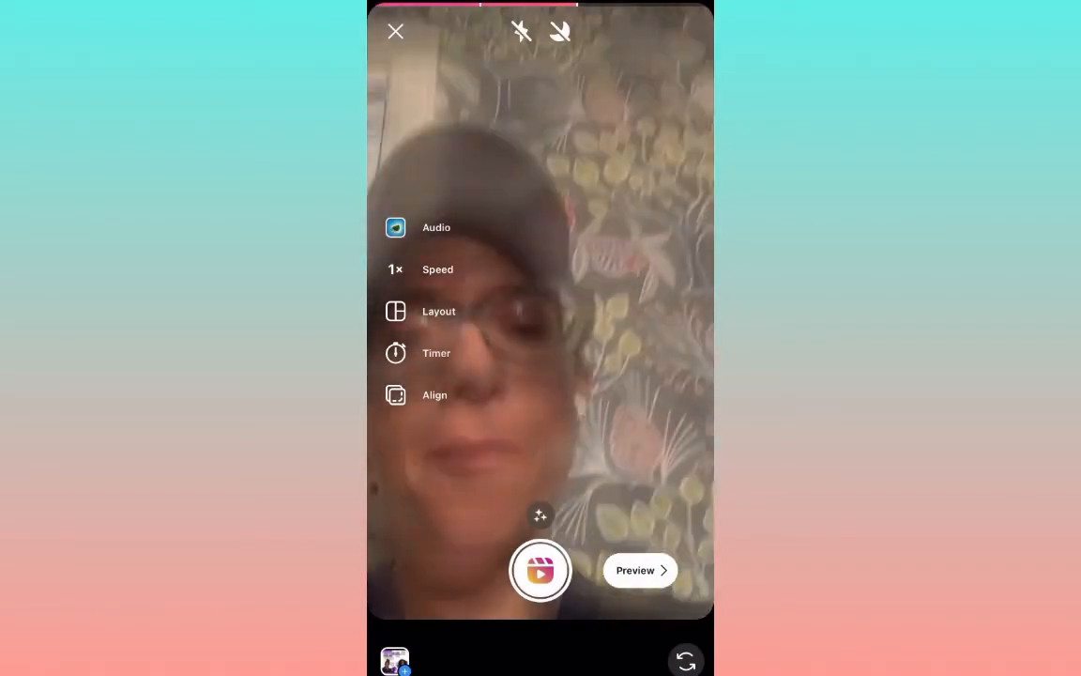
# - Continue to the reel's share details and paste the caption "A supportive supervisor, even in a culture that's not, can make or break a working mom's career."
pyautogui.click(639, 569)
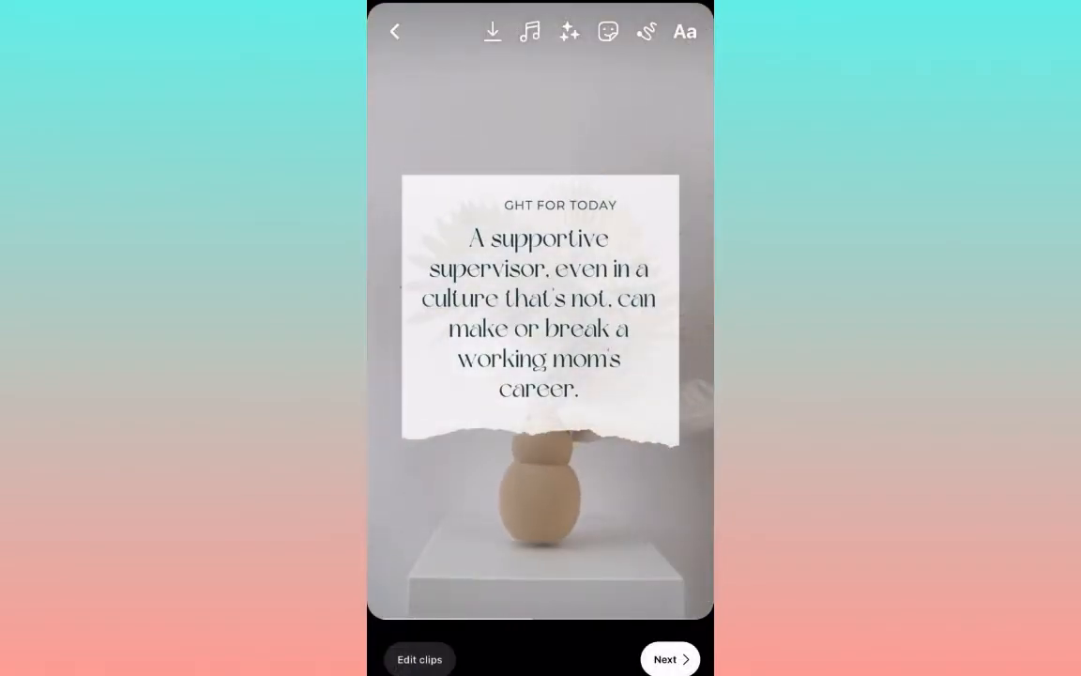
pyautogui.click(670, 658)
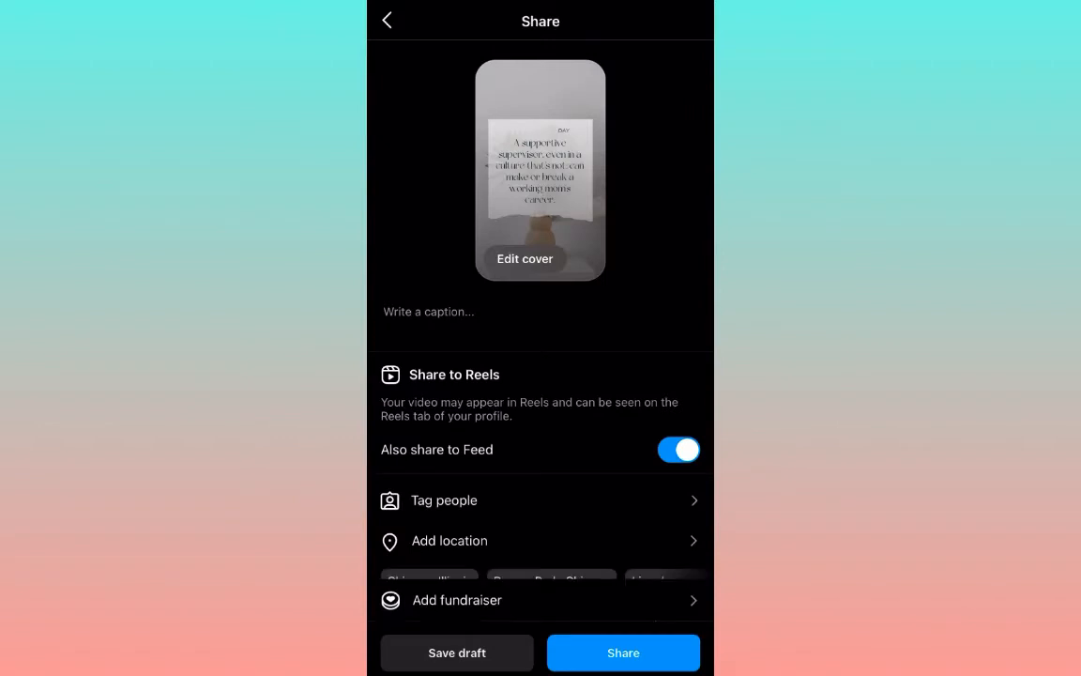
pyautogui.click(429, 312)
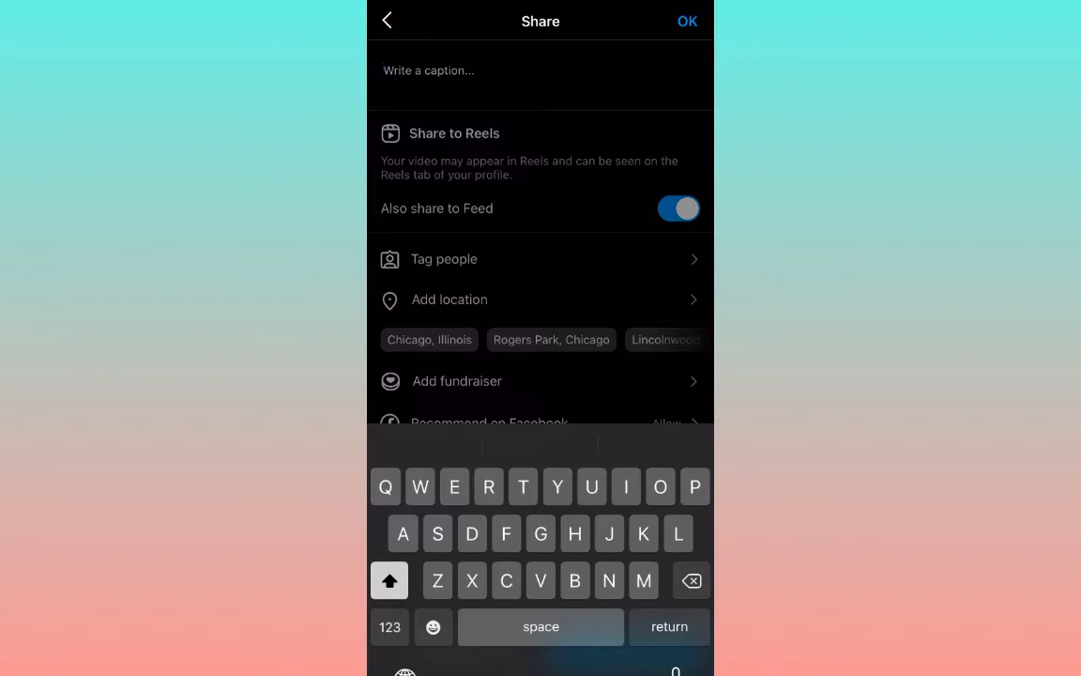
pyautogui.click(429, 71)
pyautogui.click(429, 70)
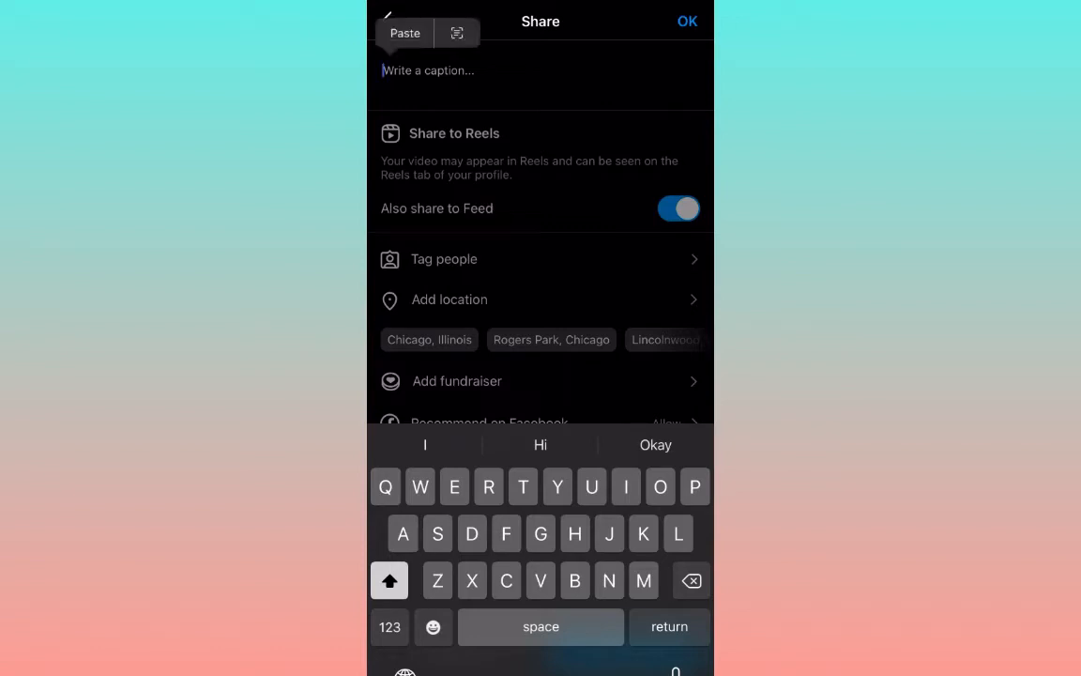
pyautogui.click(404, 32)
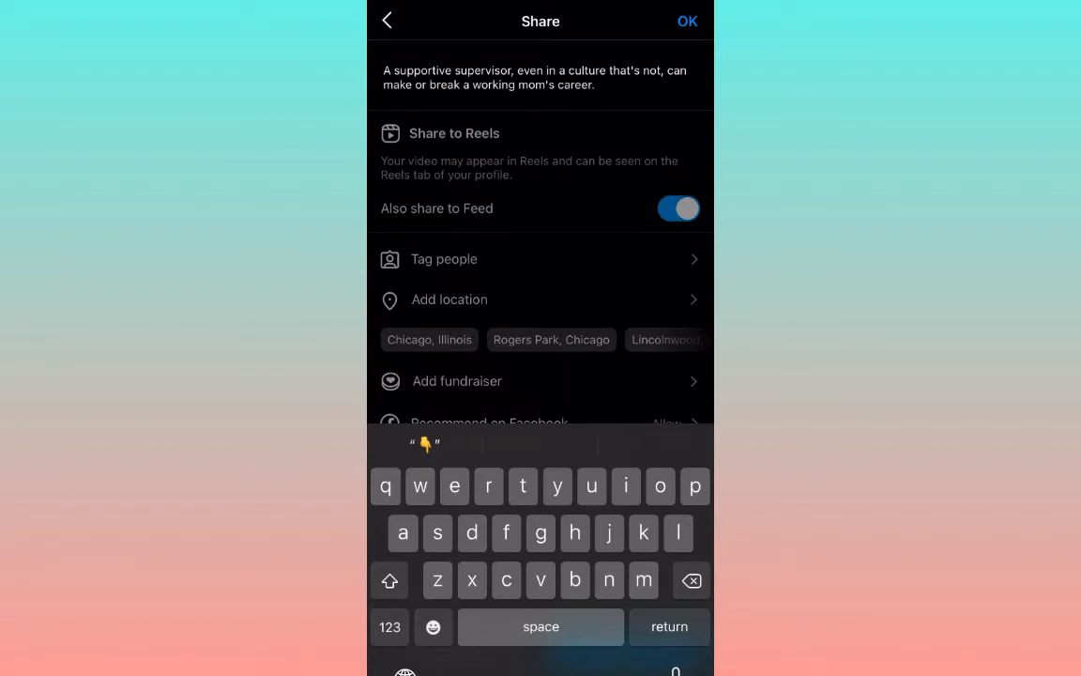
pyautogui.click(686, 21)
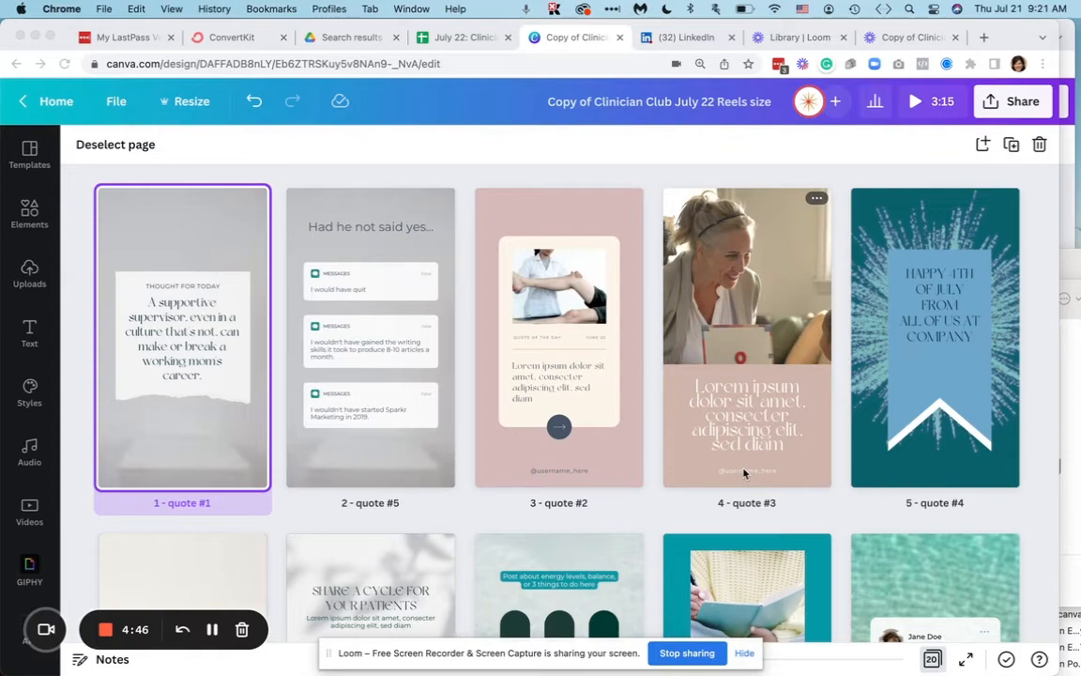
# - Switch to the Canva design and look through its Reels-size template pages, from the quote pages to the review pages and page 20
pyautogui.scroll(-10, 832, 429)
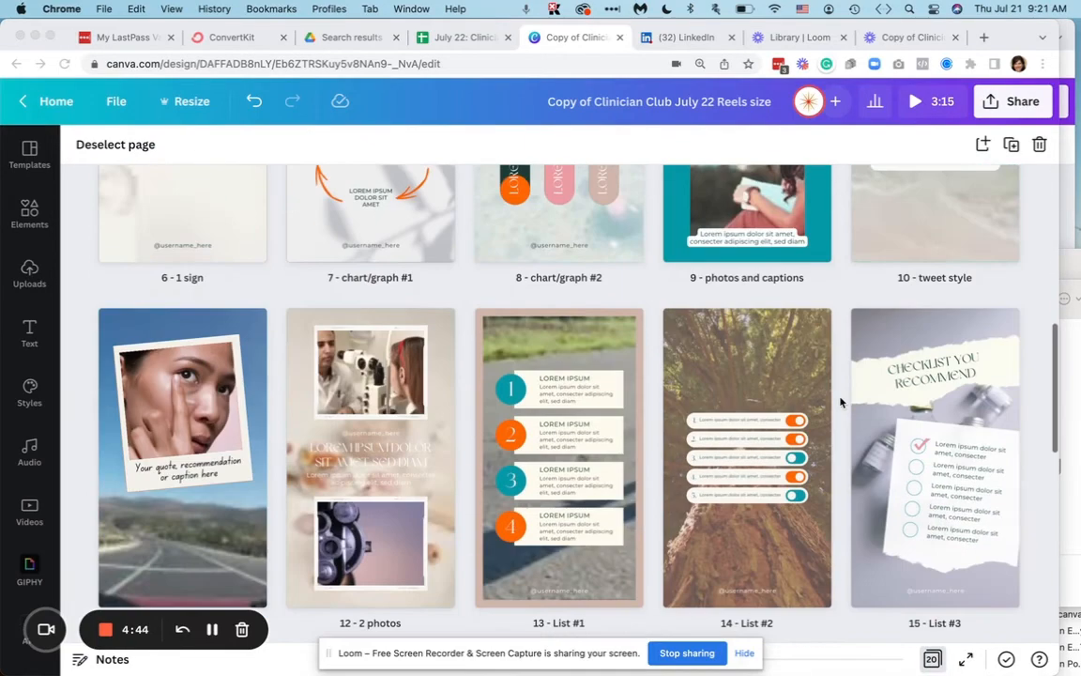
pyautogui.scroll(-5, 840, 401)
pyautogui.scroll(7, 840, 402)
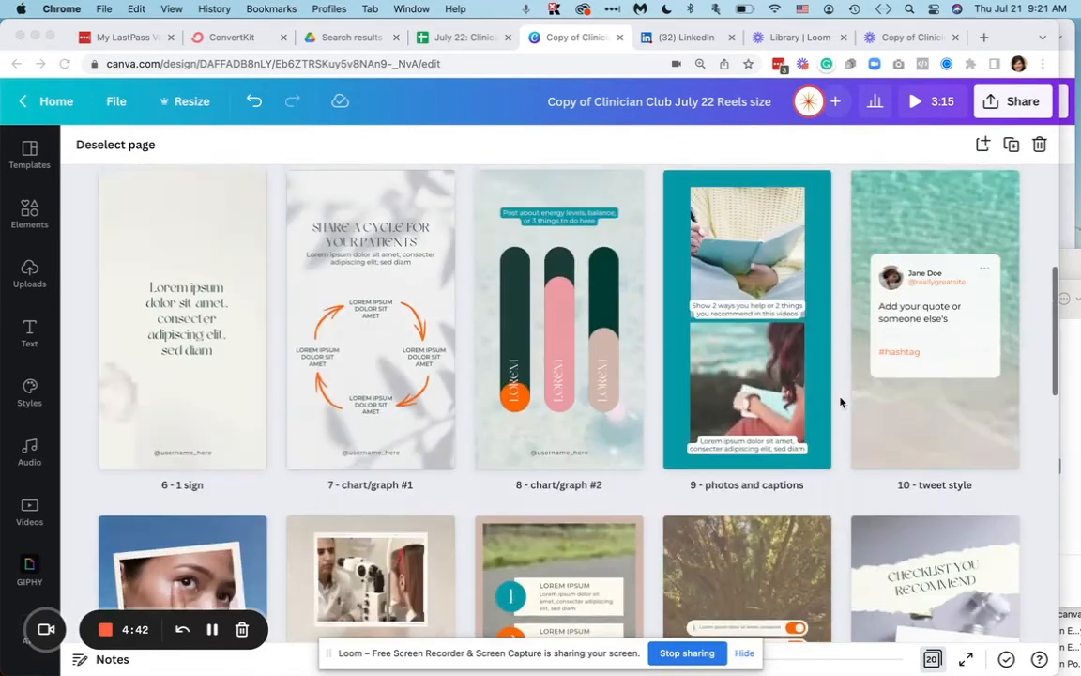
pyautogui.scroll(5, 840, 402)
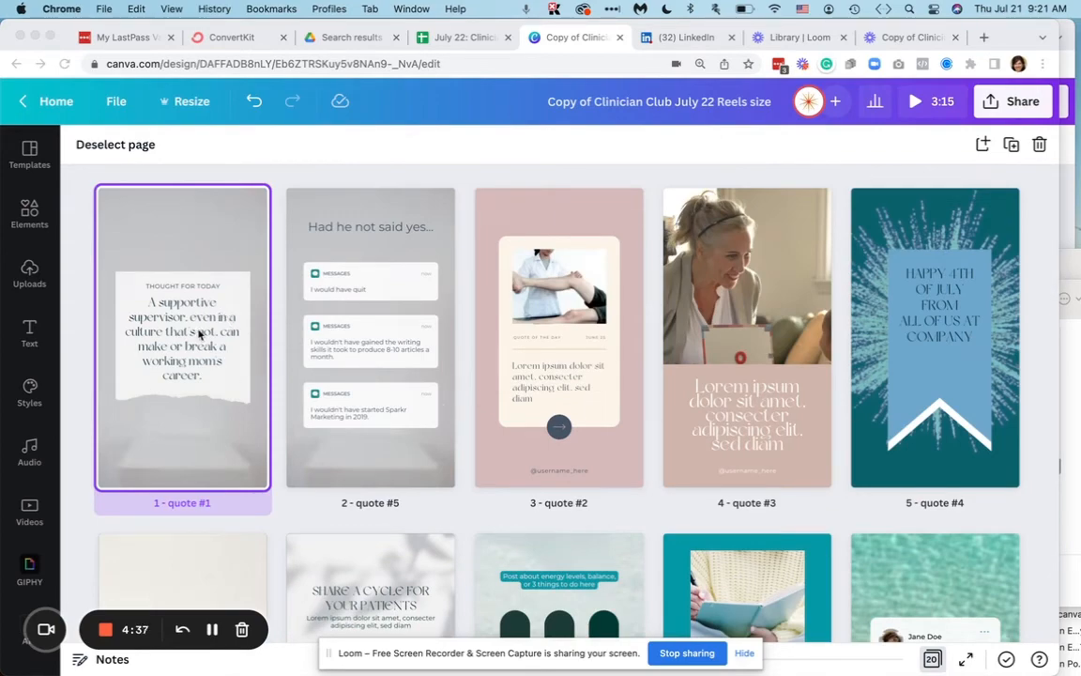
pyautogui.scroll(-12, 198, 333)
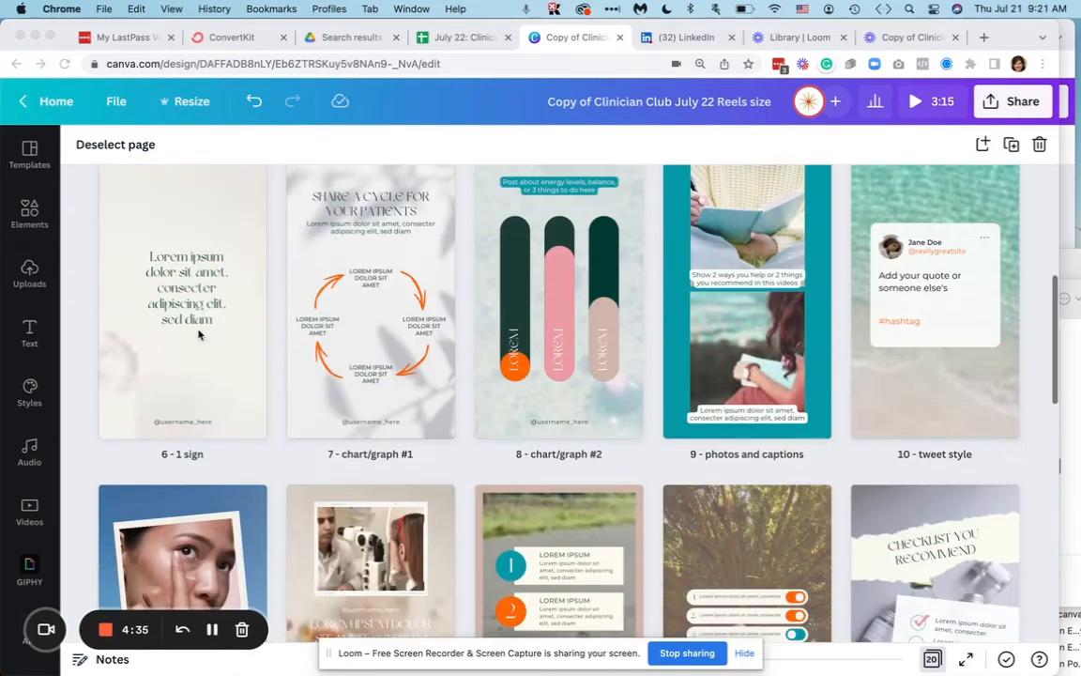
pyautogui.scroll(12, 198, 333)
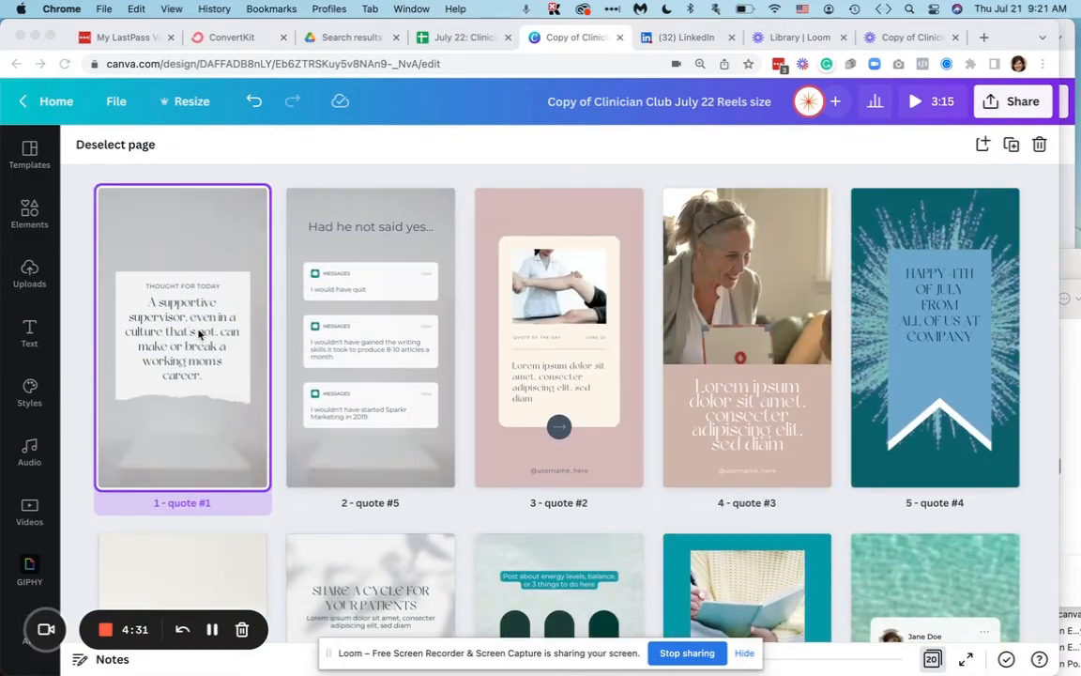
pyautogui.scroll(-2, 198, 333)
pyautogui.scroll(-5, 198, 334)
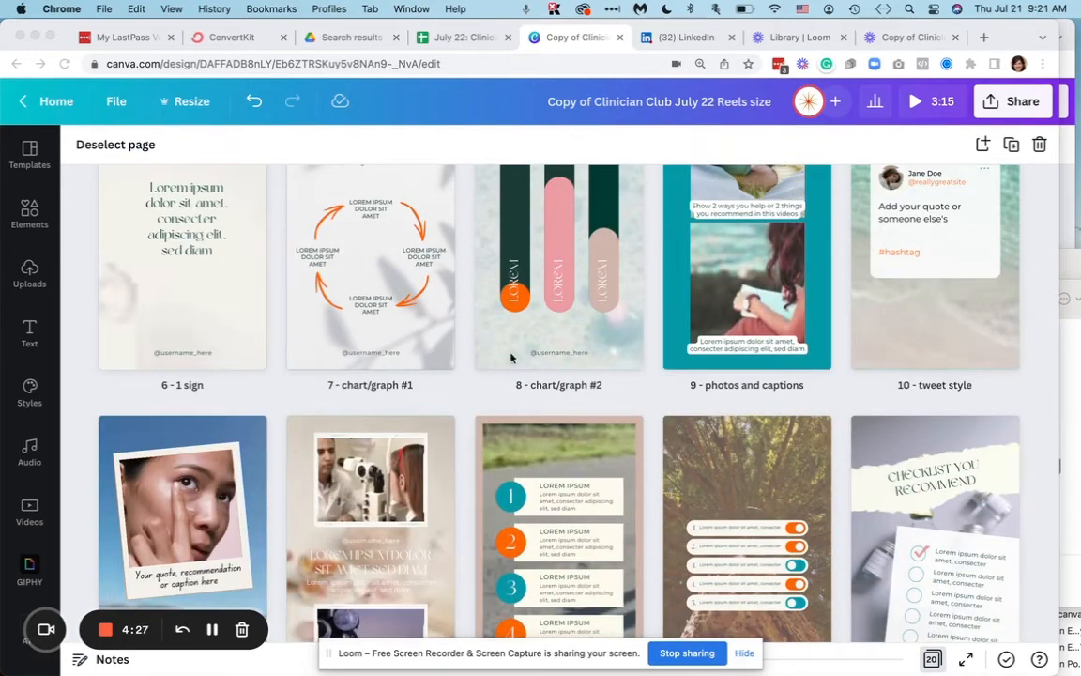
pyautogui.scroll(-1, 459, 316)
pyautogui.scroll(5, 458, 316)
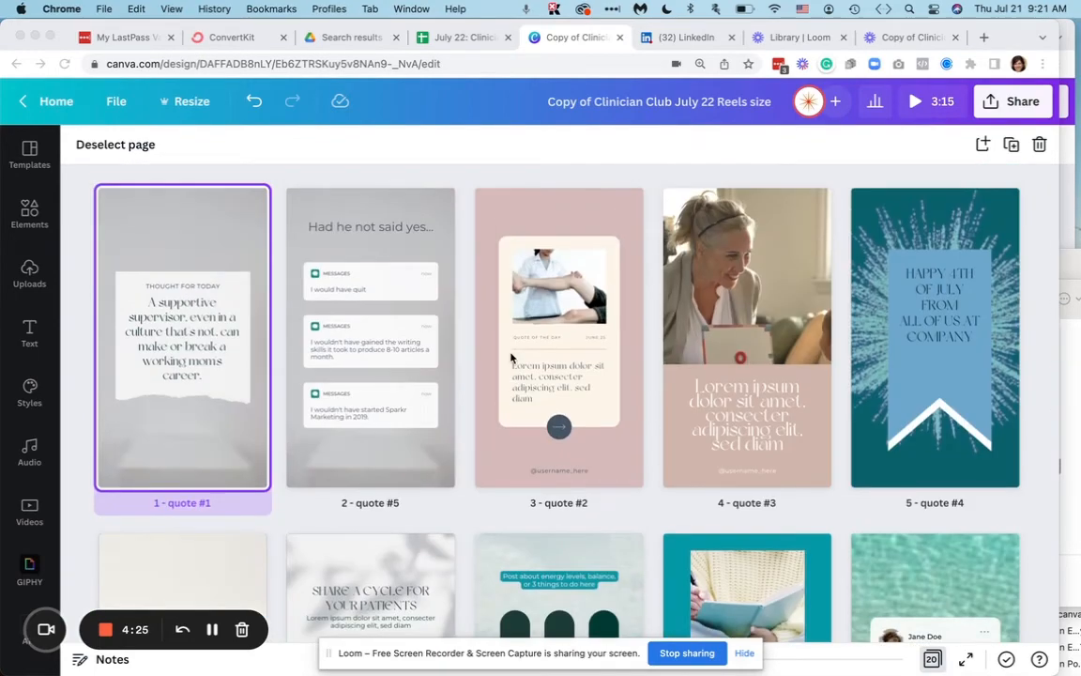
pyautogui.click(1048, 204)
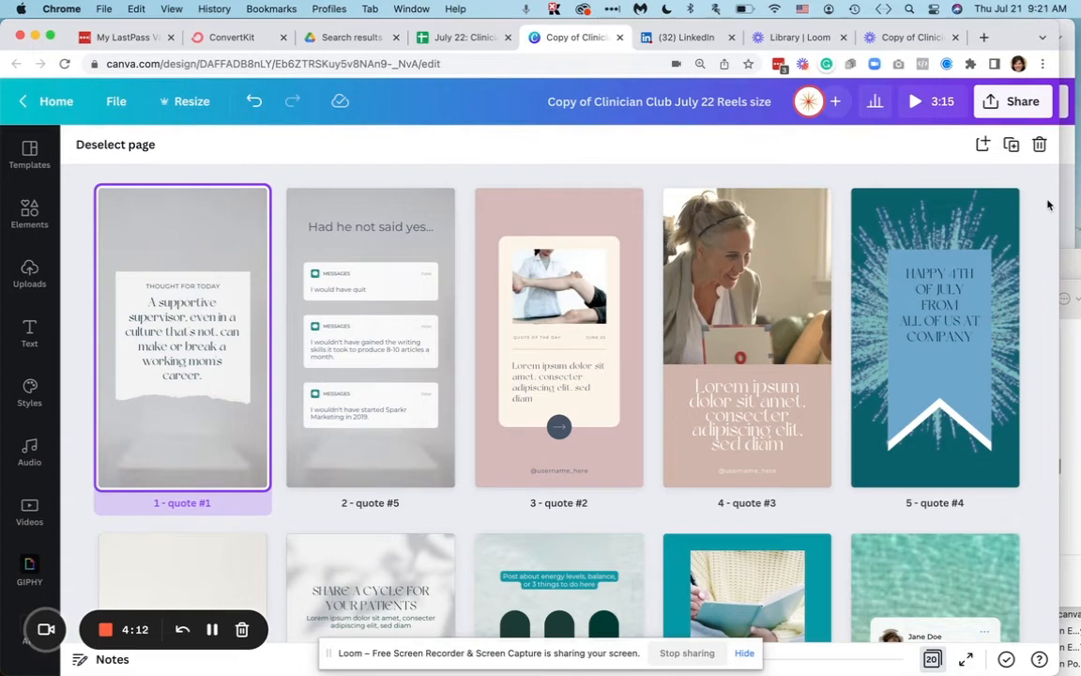
pyautogui.scroll(-10, 1049, 205)
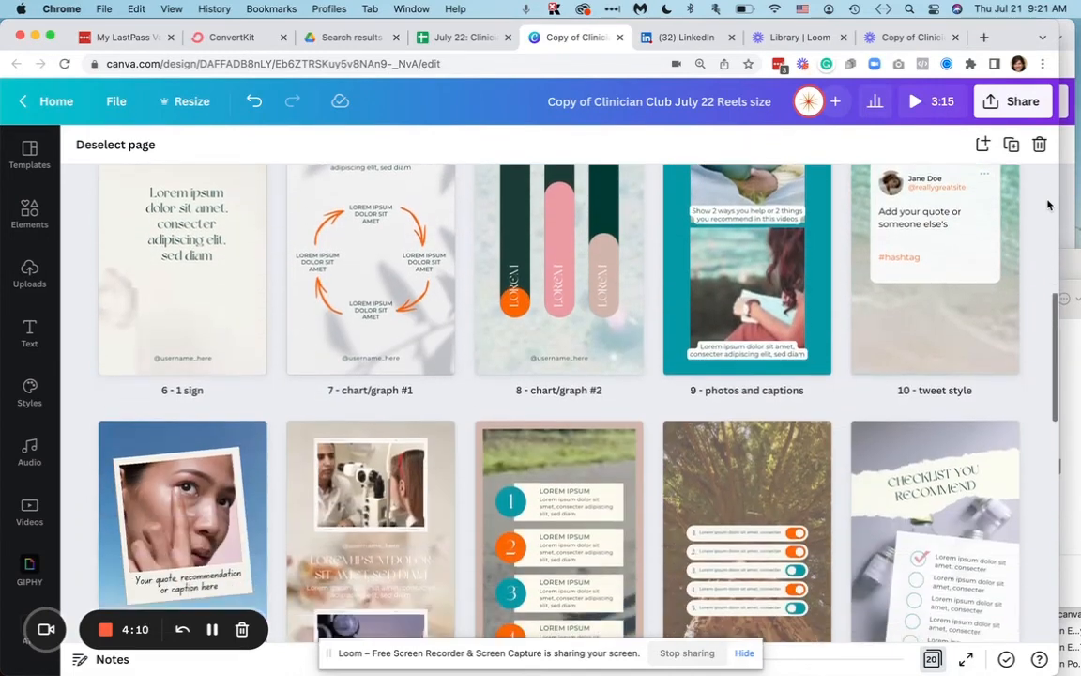
pyautogui.scroll(-5, 1048, 204)
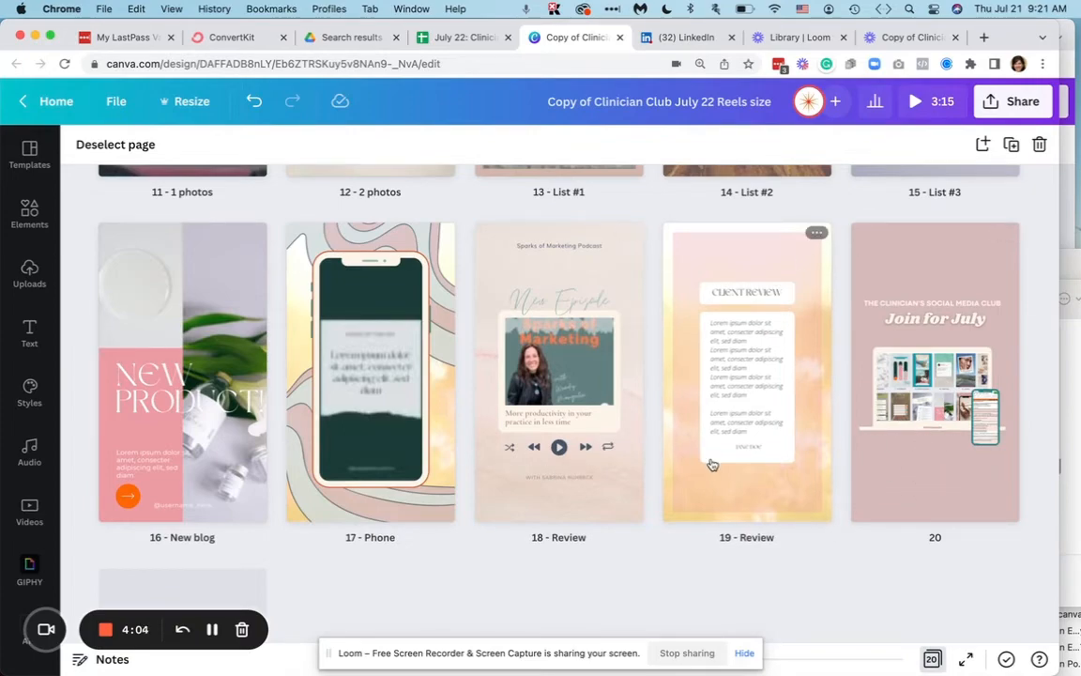
pyautogui.scroll(10, 305, 441)
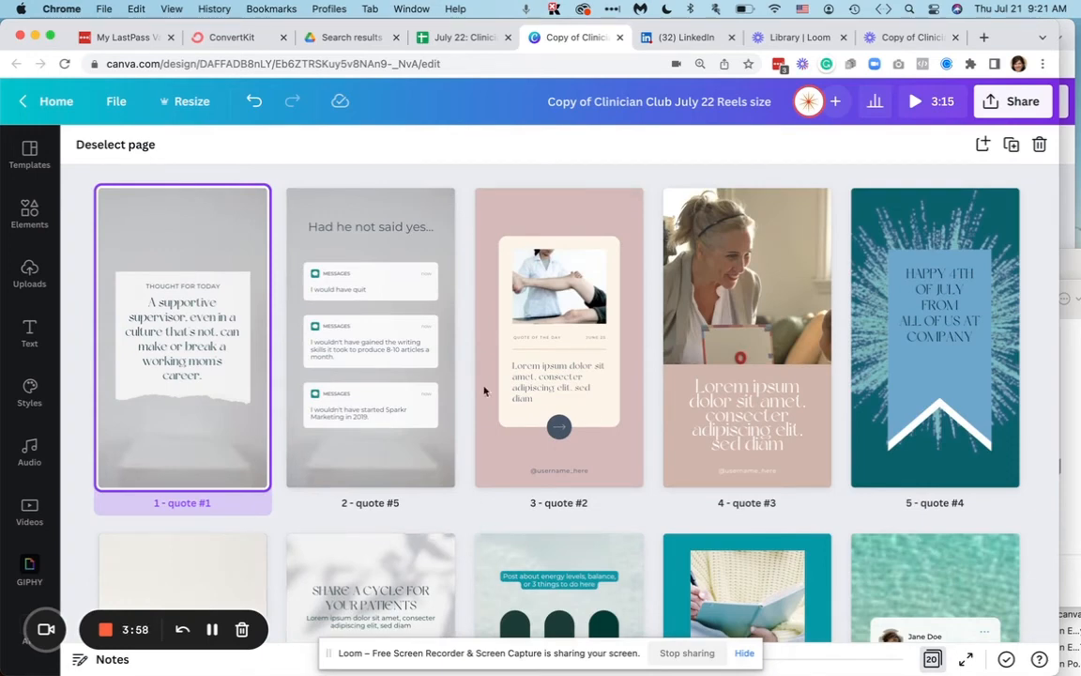
# - Open the July 22: Clinician Club spreadsheet and review its Promotional, Relatable, Inspirational, Conversational and Educational caption prompts with their matching Canva slides
pyautogui.click(451, 39)
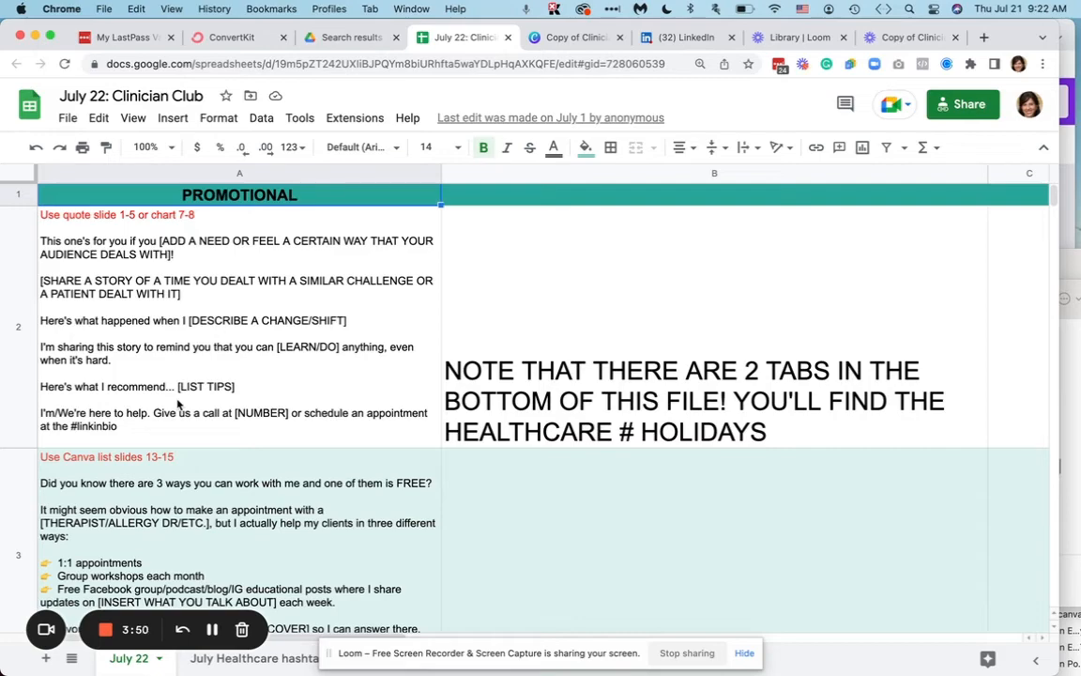
pyautogui.scroll(-15, 207, 354)
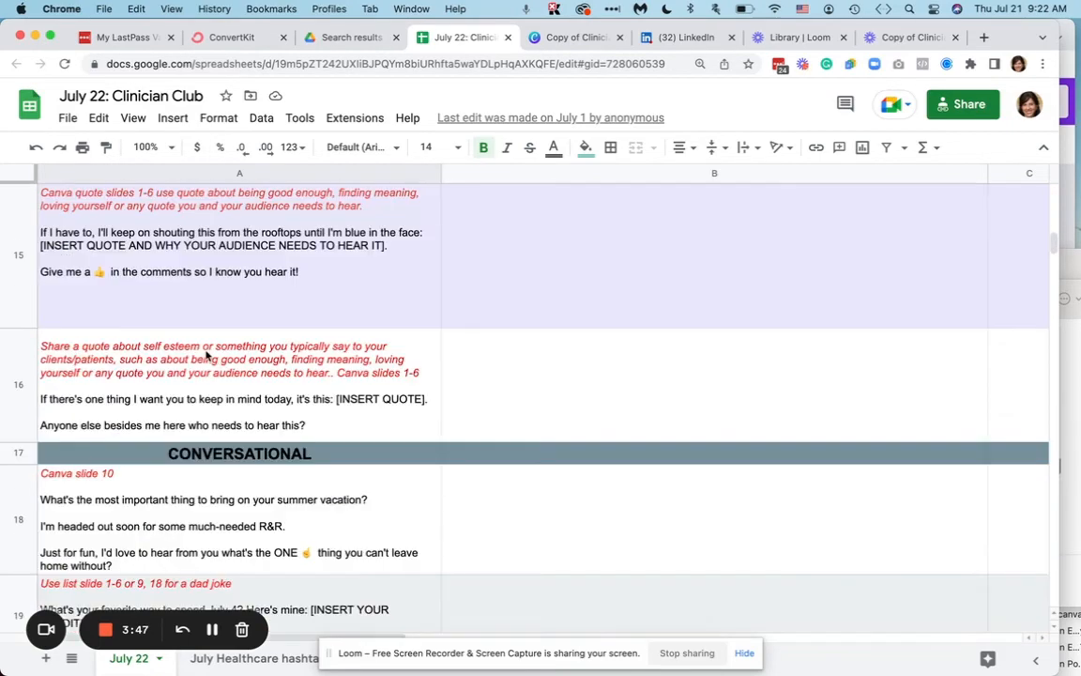
pyautogui.scroll(15, 206, 355)
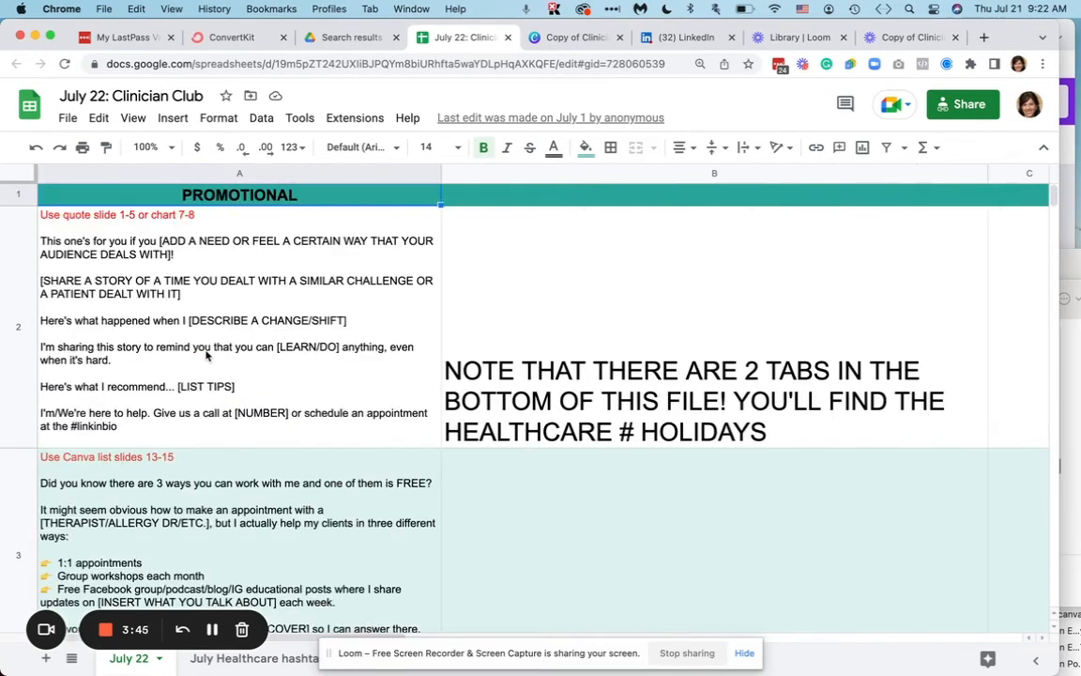
pyautogui.scroll(-3, 206, 354)
pyautogui.scroll(-5, 206, 355)
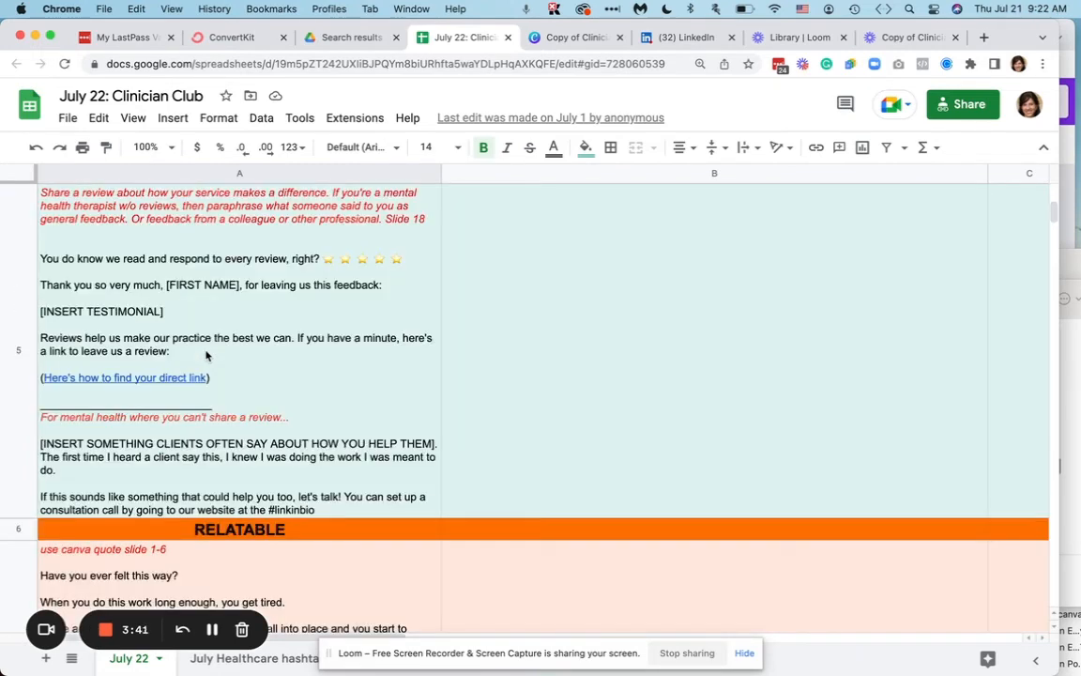
pyautogui.scroll(-5, 206, 355)
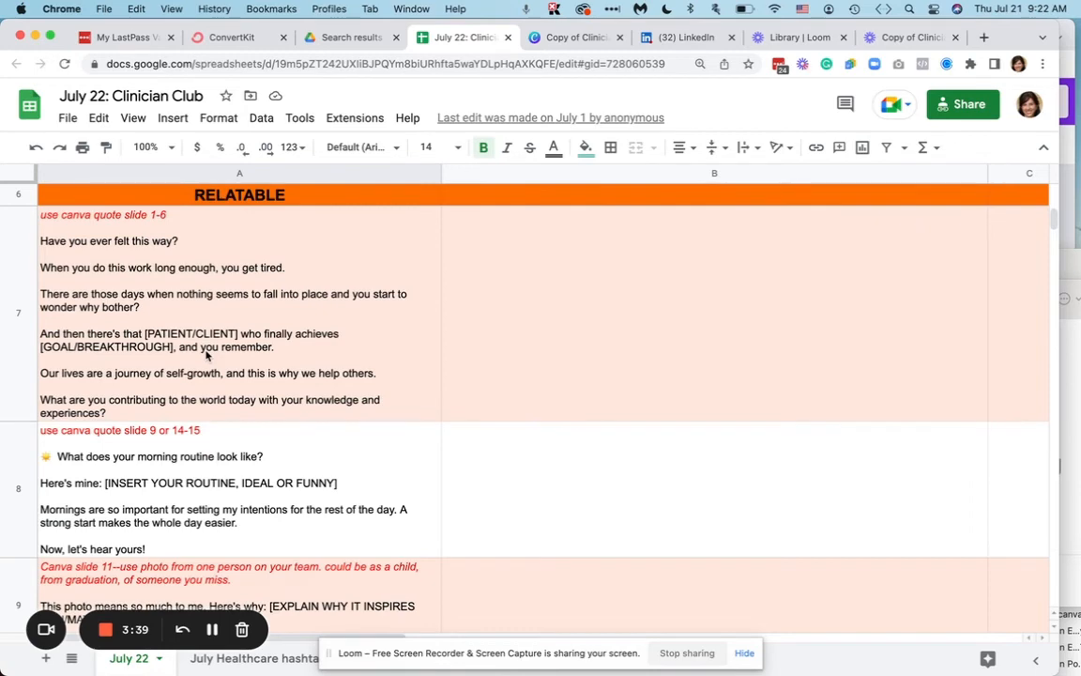
pyautogui.scroll(-3, 206, 354)
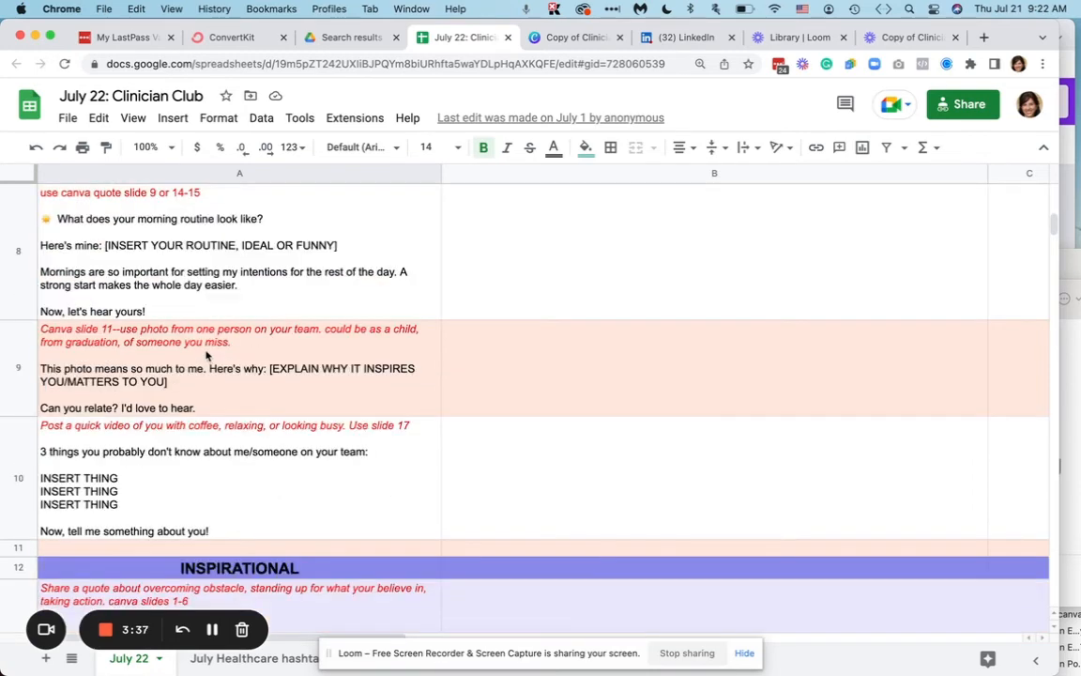
pyautogui.scroll(-3, 206, 354)
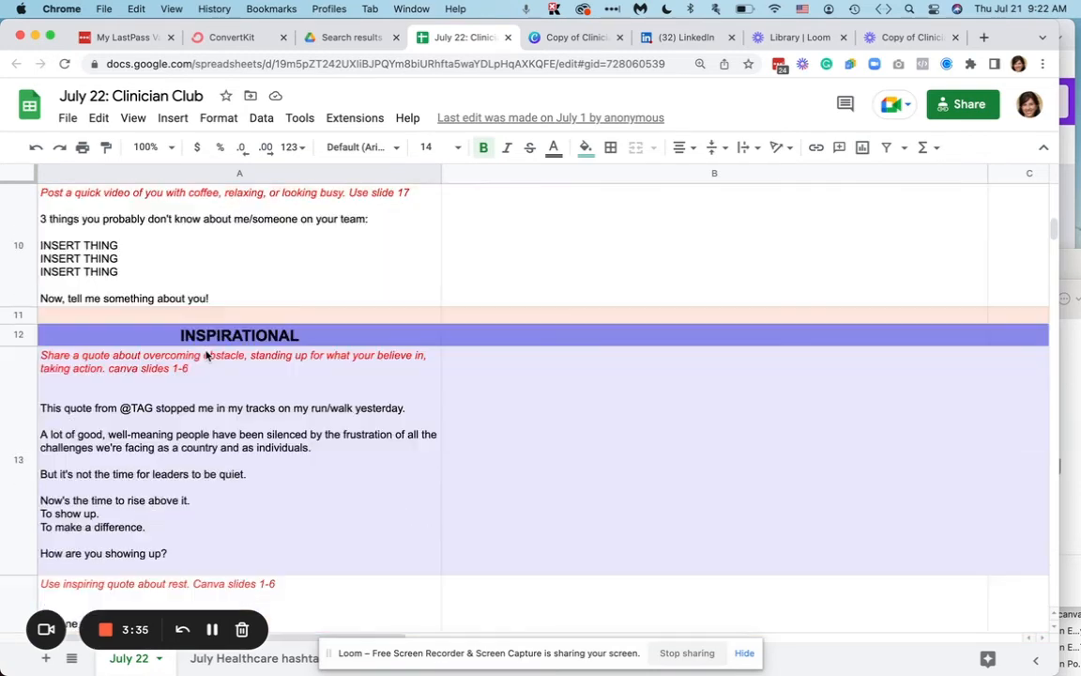
pyautogui.scroll(-2, 206, 355)
pyautogui.scroll(-10, 206, 354)
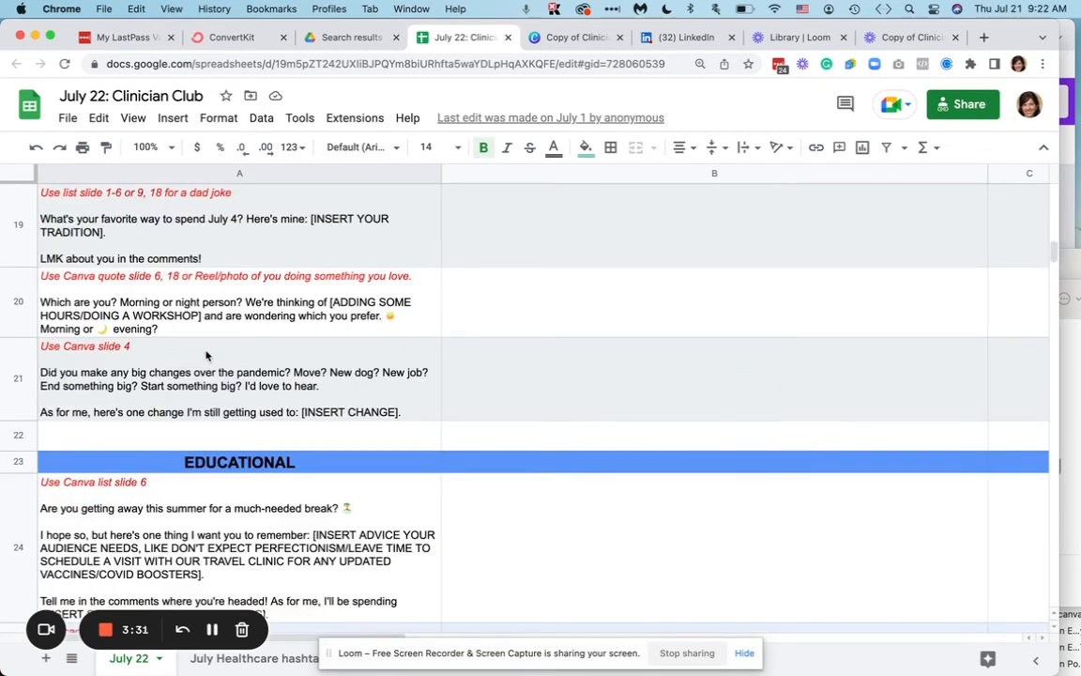
pyautogui.scroll(2, 207, 354)
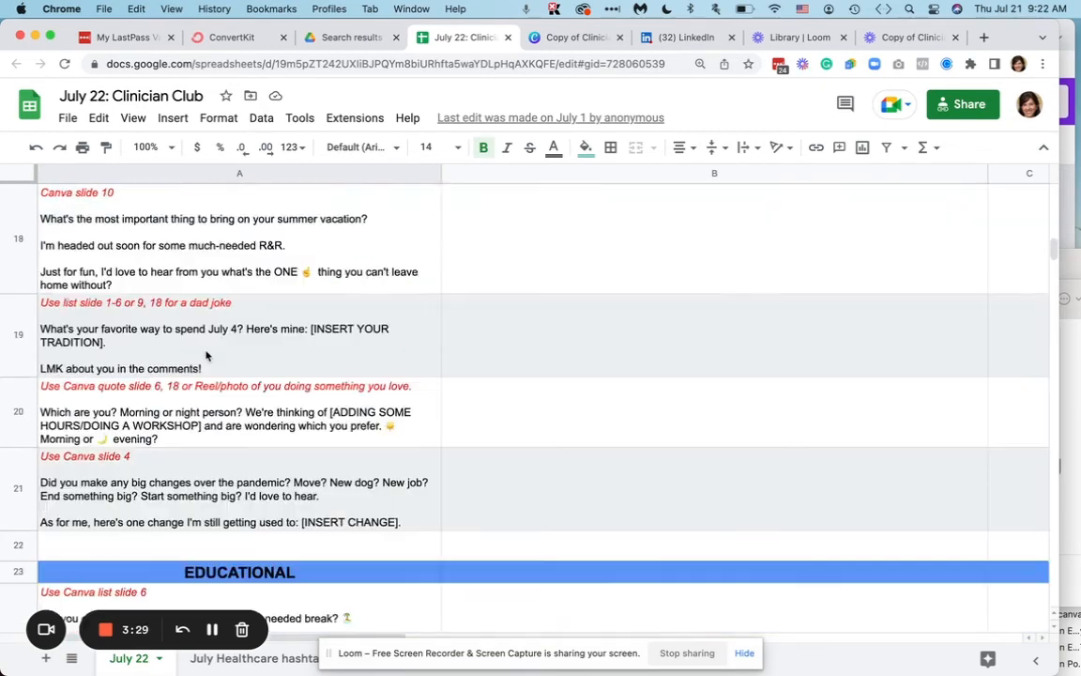
pyautogui.scroll(1, 207, 355)
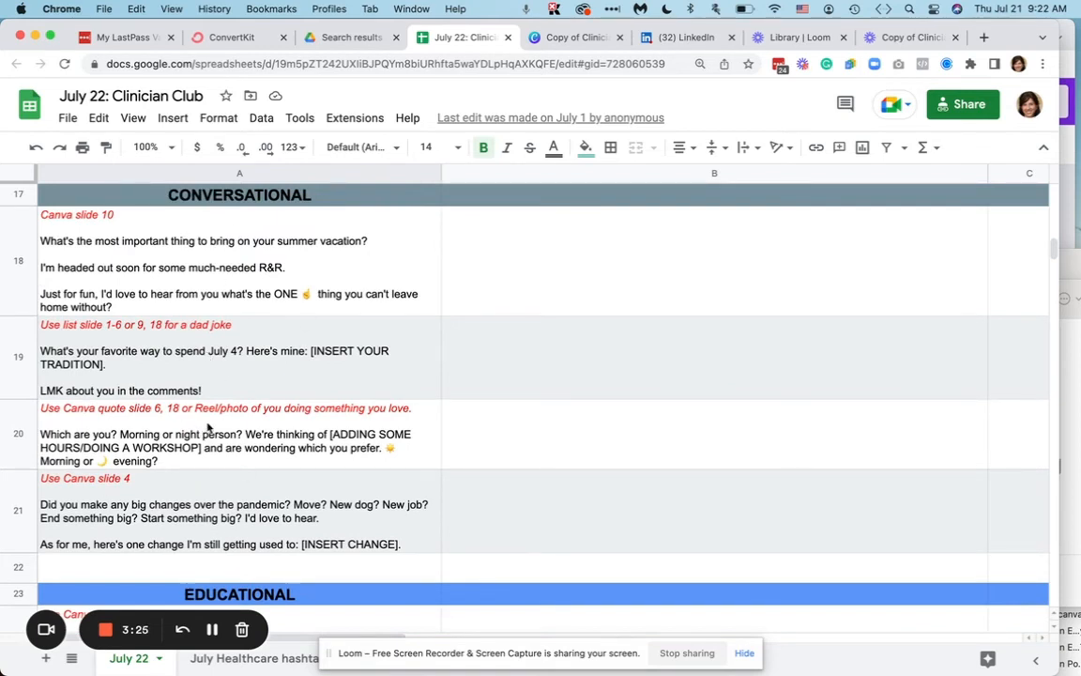
pyautogui.scroll(-3, 208, 427)
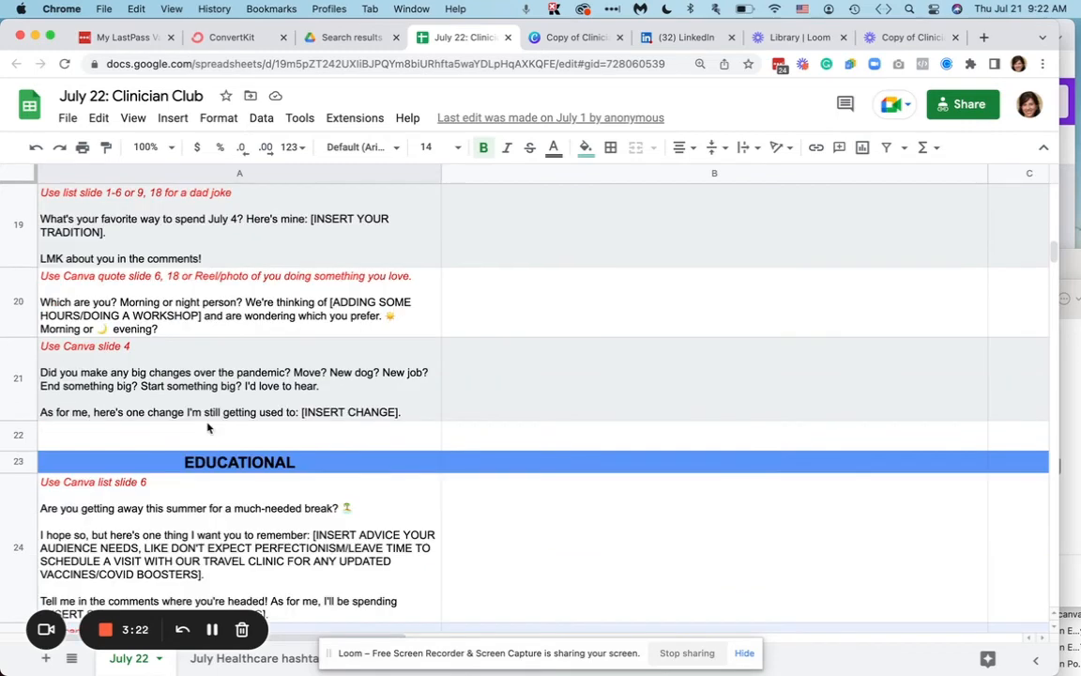
pyautogui.scroll(-5, 207, 427)
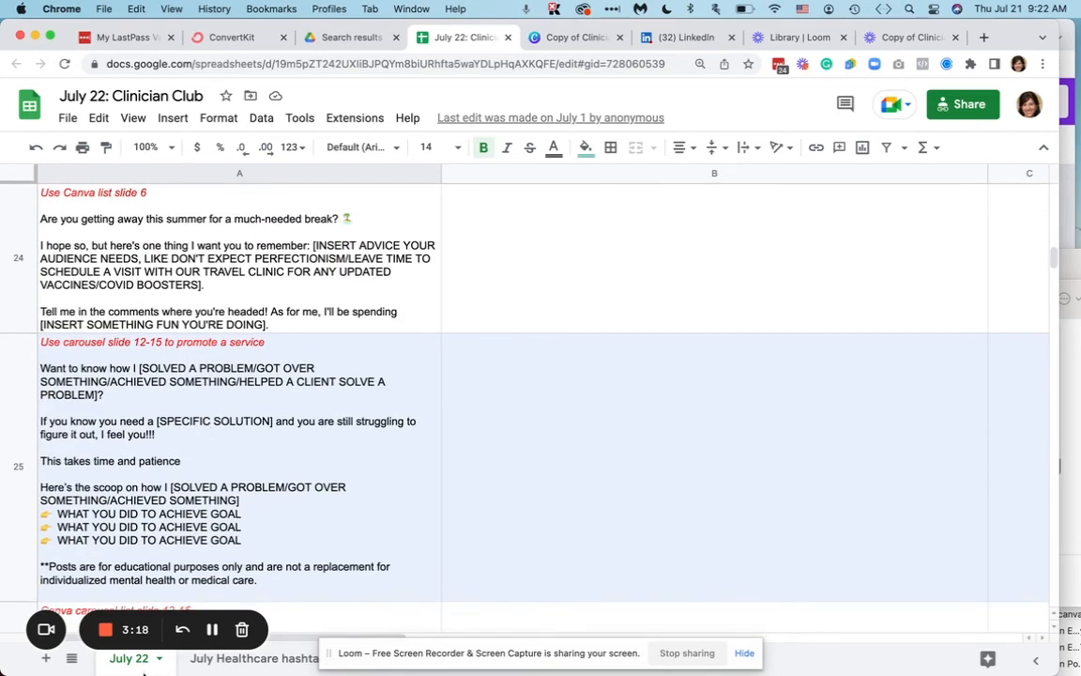
# - Review the month-long and weekly posts on the July healthcare hashtag holidays sheet, and return to the Canva Reels design
pyautogui.click(286, 660)
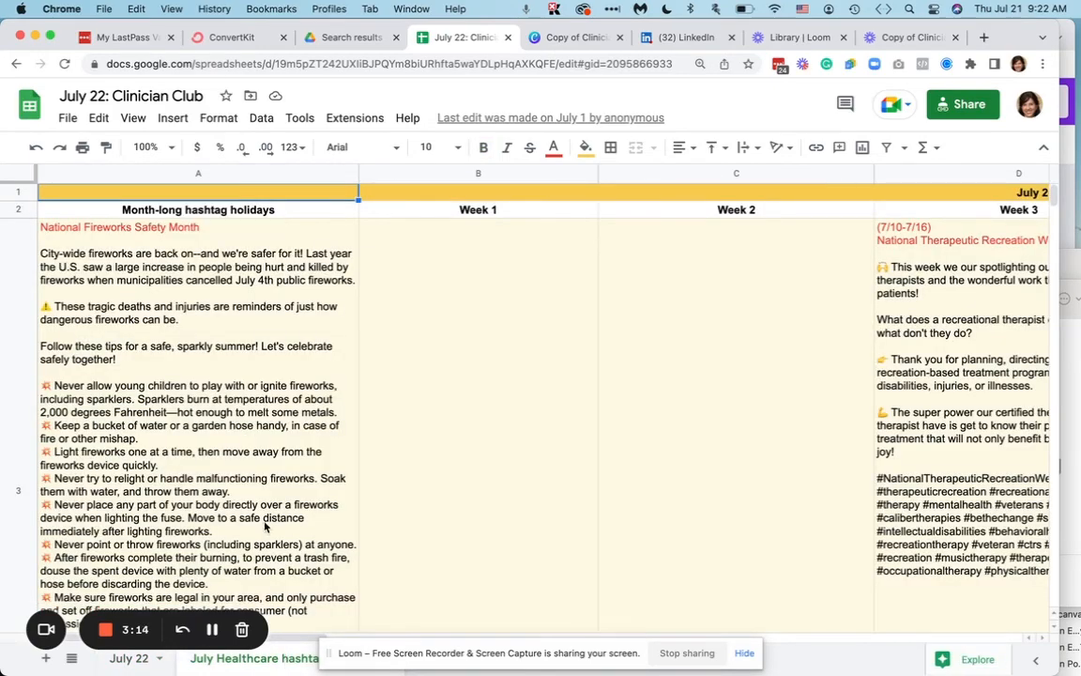
pyautogui.scroll(-15, 265, 527)
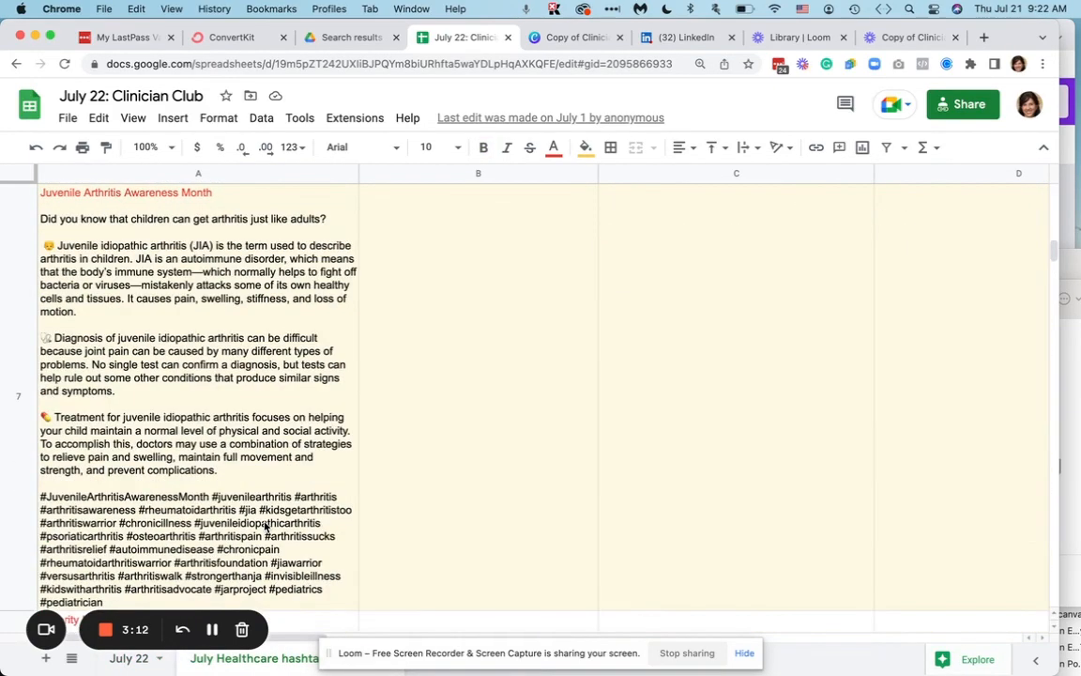
pyautogui.scroll(-10, 265, 527)
pyautogui.scroll(20, 265, 526)
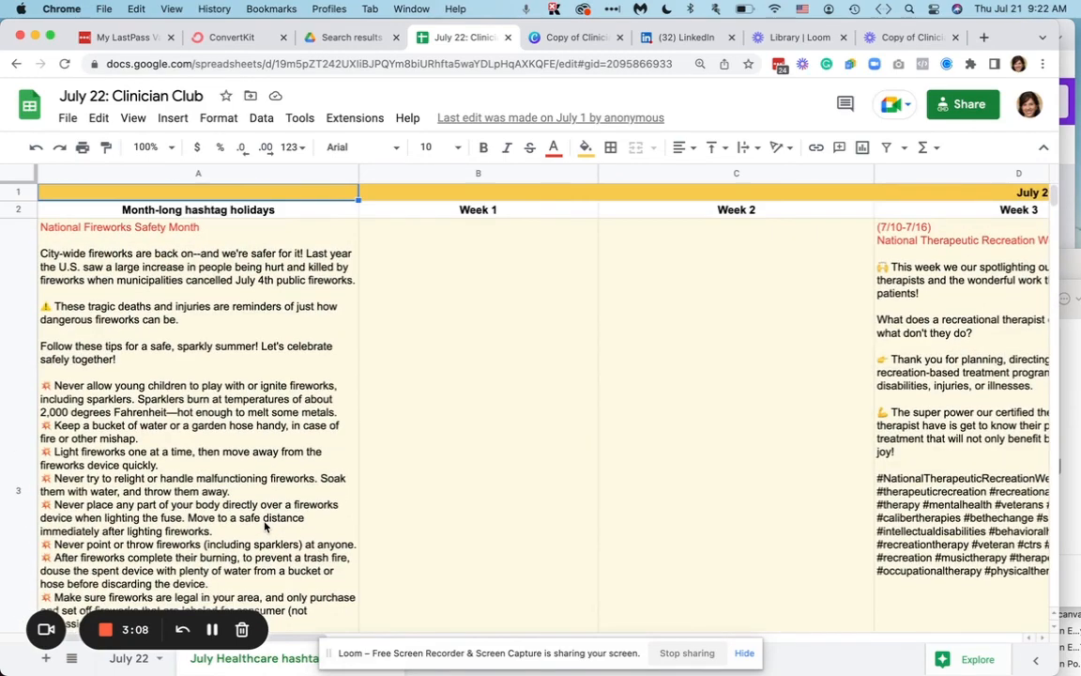
pyautogui.scroll(-1, 264, 526)
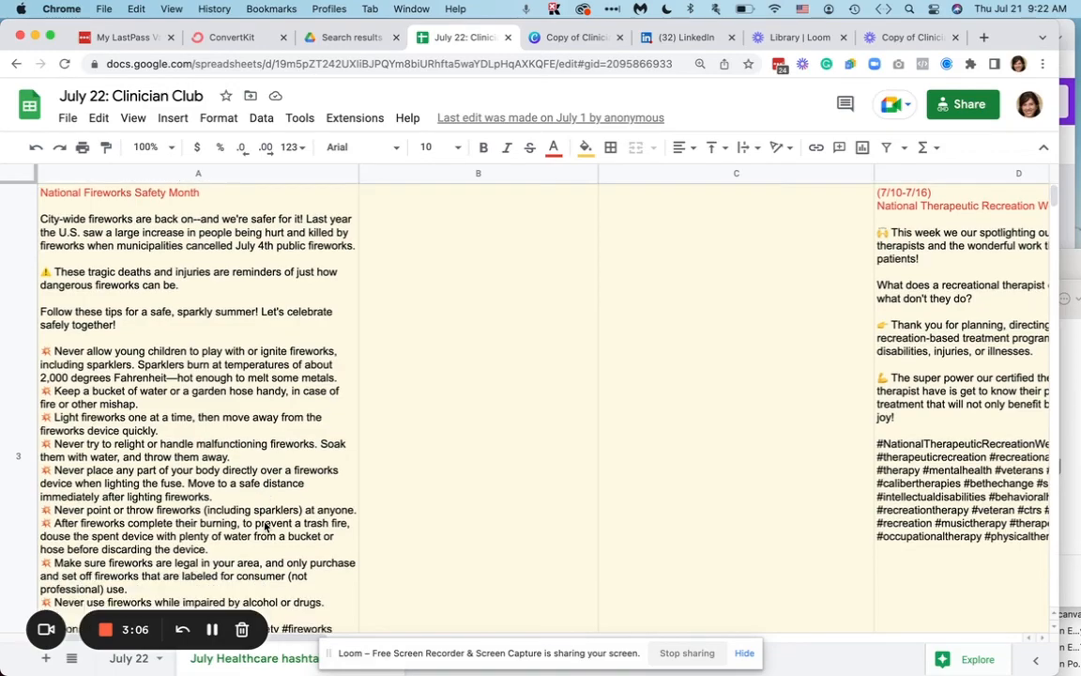
pyautogui.scroll(-5, 264, 526)
pyautogui.scroll(5, 265, 527)
pyautogui.hscroll(8, 265, 527)
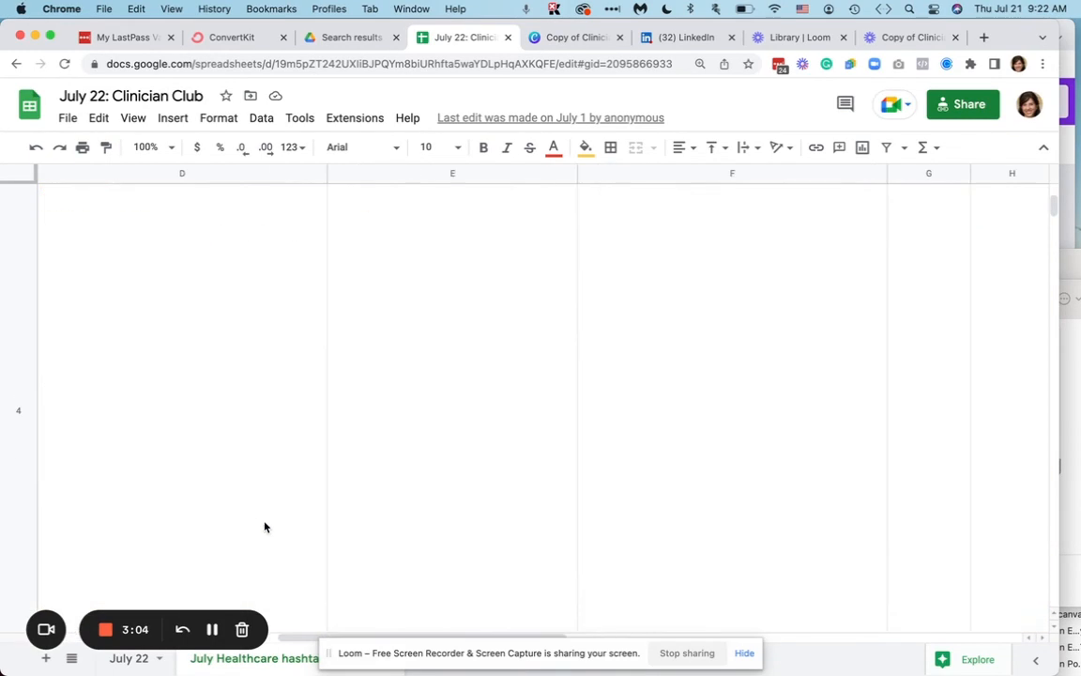
pyautogui.hscroll(-8, 264, 526)
pyautogui.scroll(-5, 265, 526)
pyautogui.scroll(-5, 264, 526)
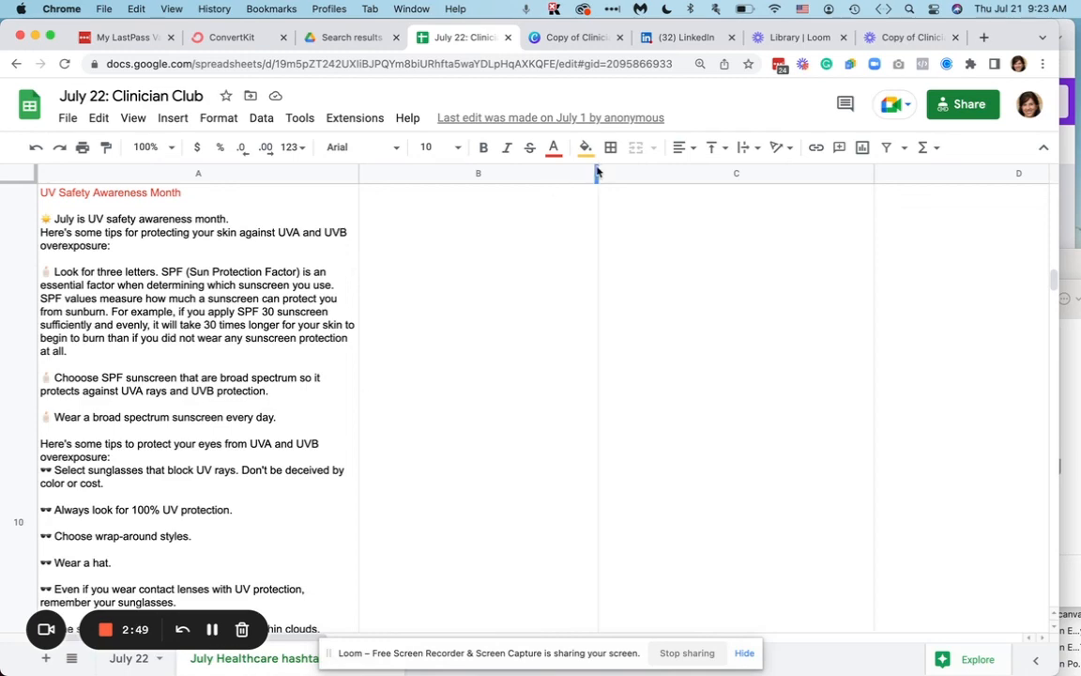
pyautogui.click(583, 39)
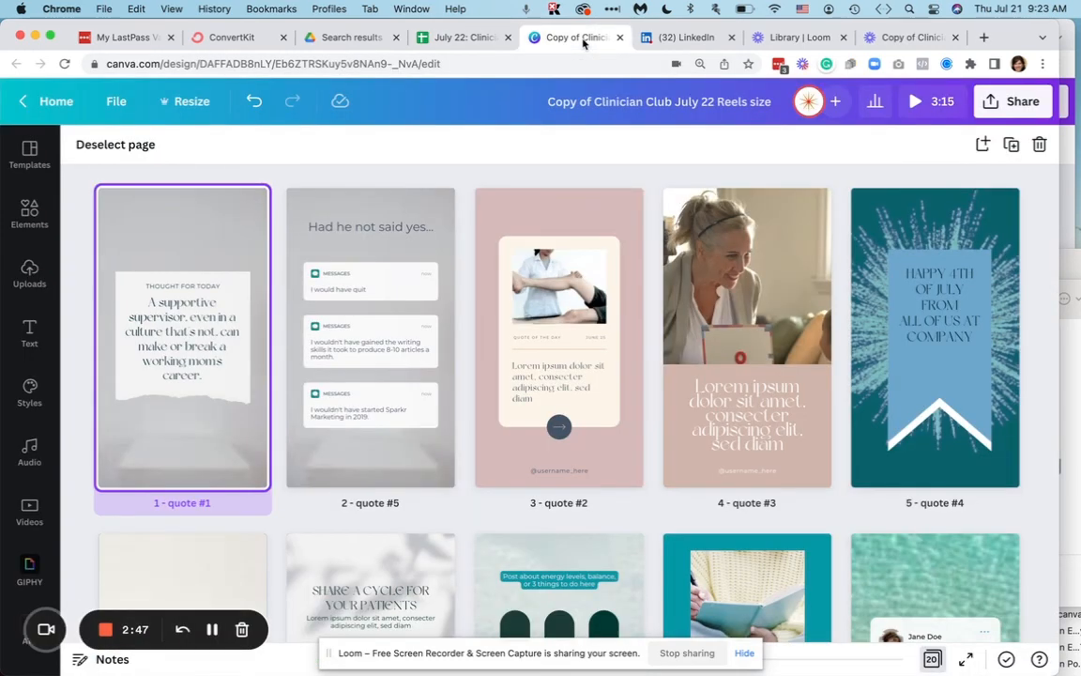